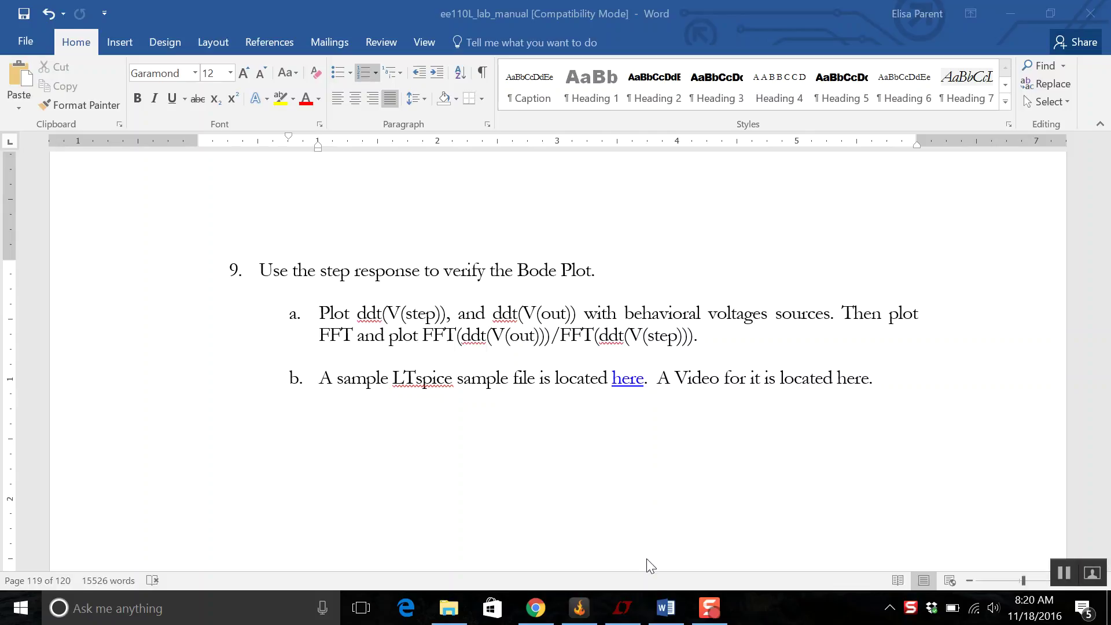
Step: Switch from the Word lab manual to the notch_filter_FFT schematic in LTspice
{"action": "left_click", "coordinate": [637, 606]}
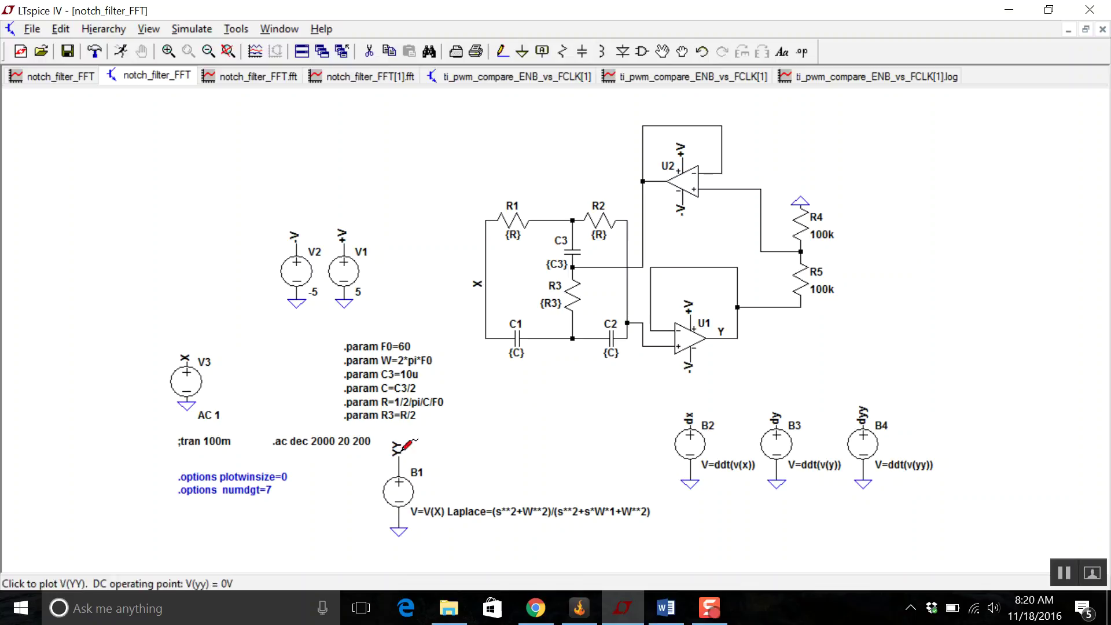
{"action": "left_click", "coordinate": [194, 30]}
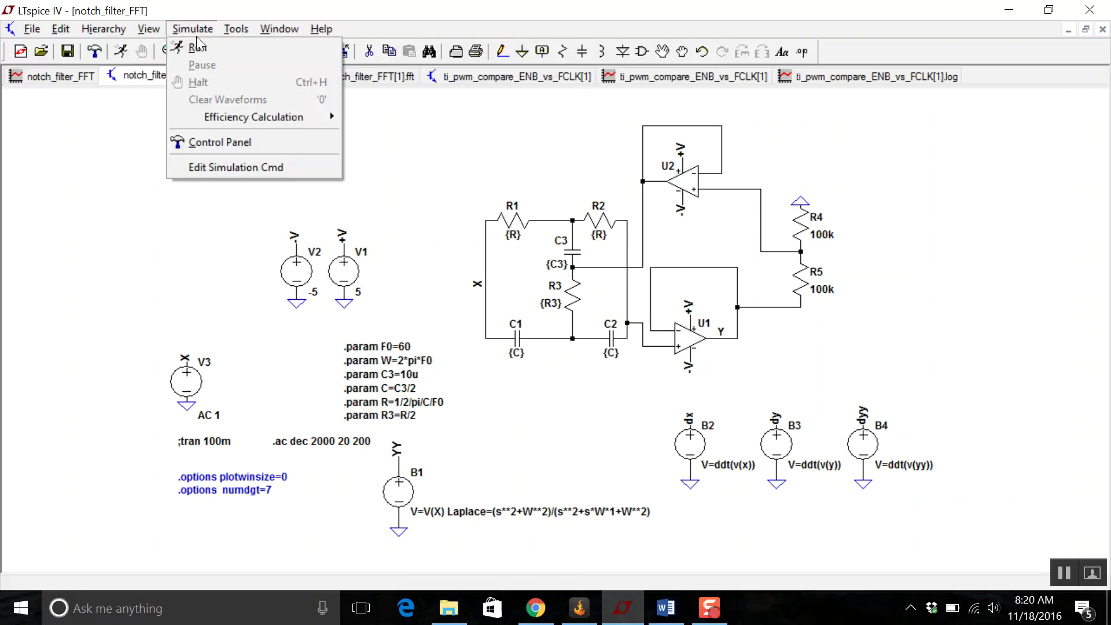
Step: Run the .ac dec 2000 20 200 sweep and view the V(y) and V(yy) curves with their 60 Hz notch
{"action": "left_click", "coordinate": [244, 166]}
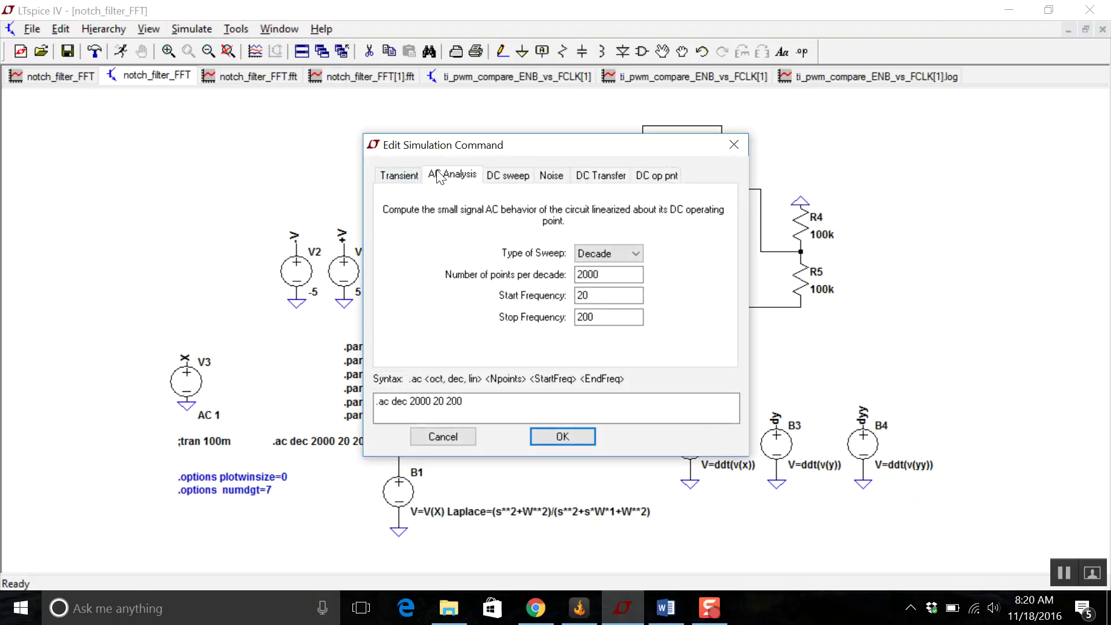
{"action": "left_click", "coordinate": [540, 437]}
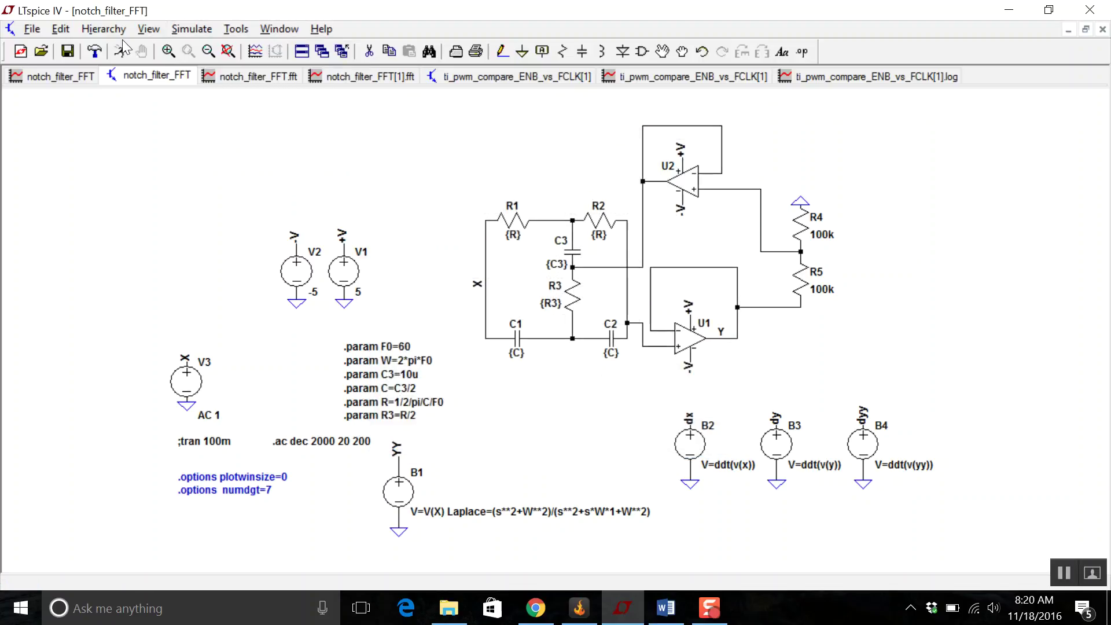
{"action": "left_click", "coordinate": [118, 54]}
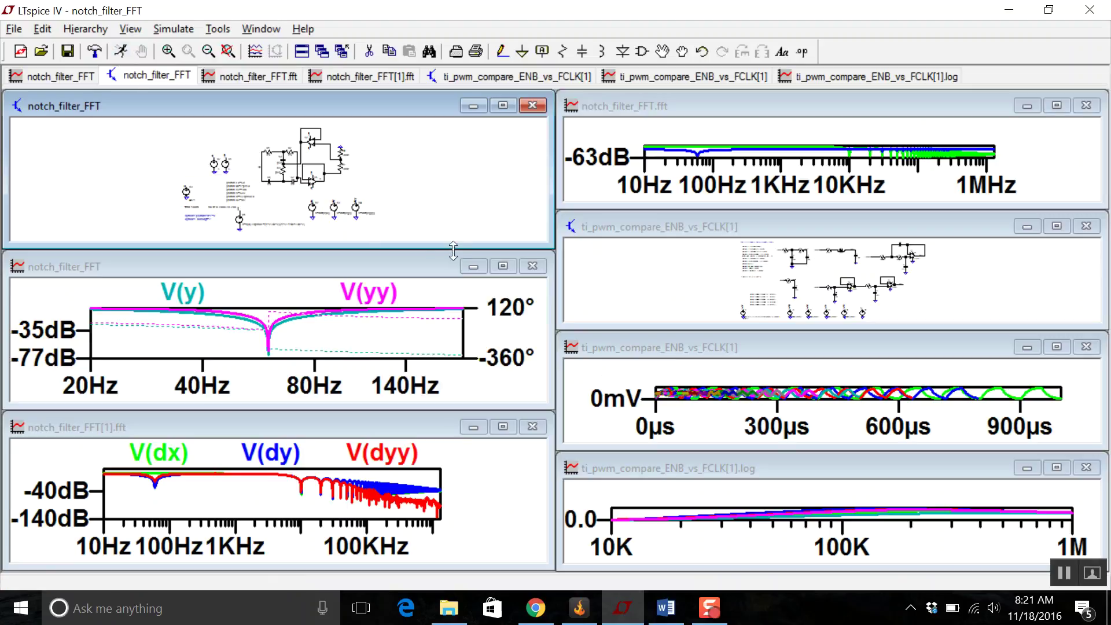
{"action": "left_click", "coordinate": [502, 266]}
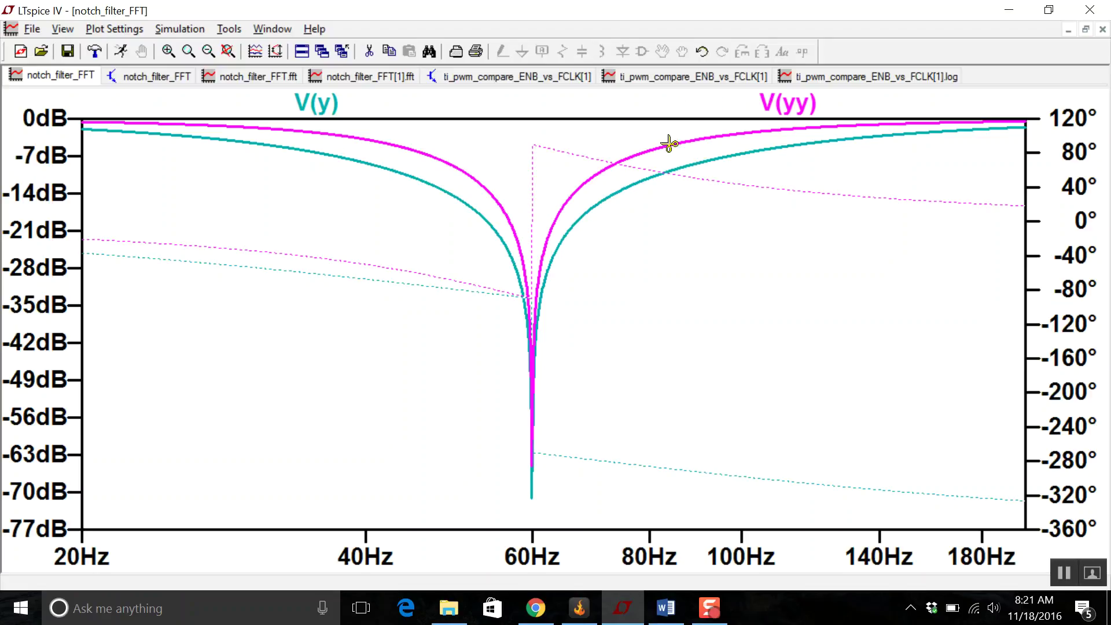
{"action": "left_click", "coordinate": [160, 76]}
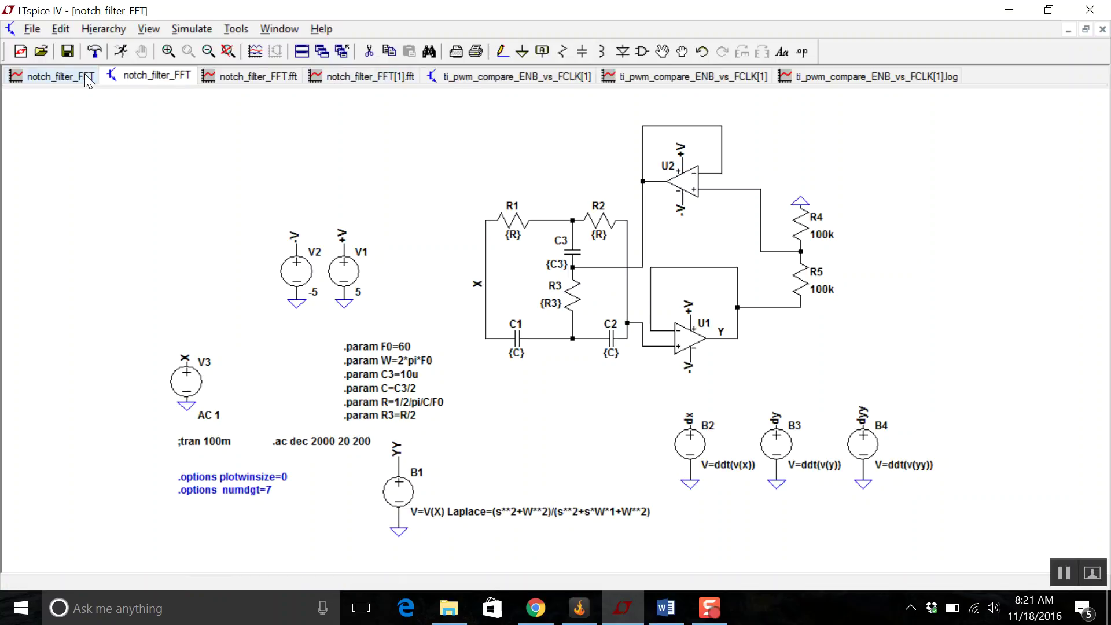
{"action": "left_click", "coordinate": [325, 74]}
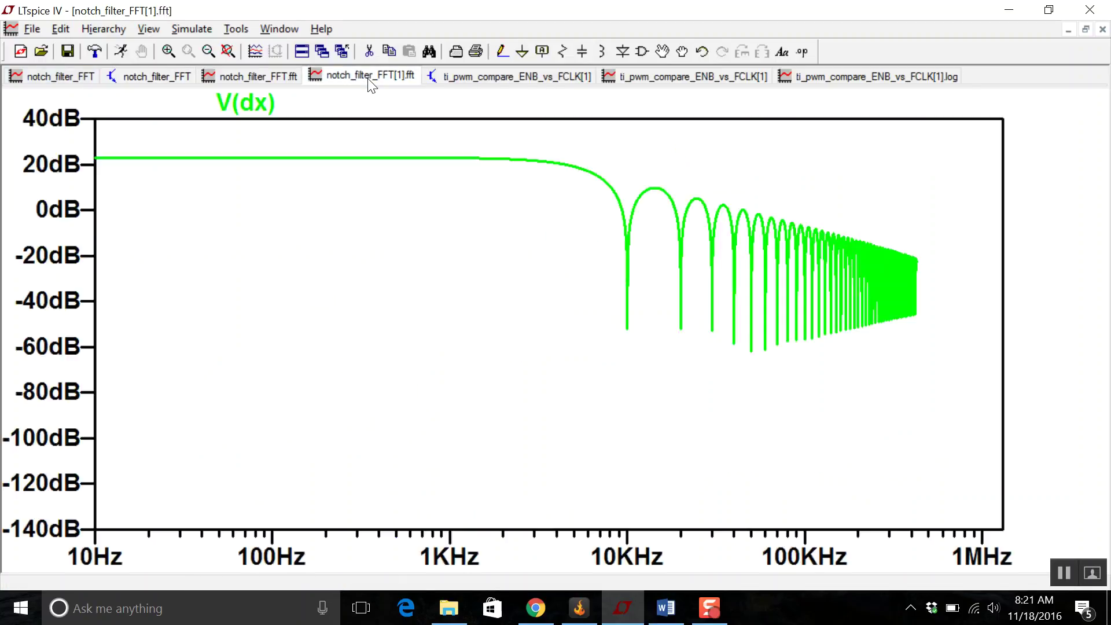
{"action": "left_click", "coordinate": [279, 75]}
{"action": "left_click", "coordinate": [171, 74]}
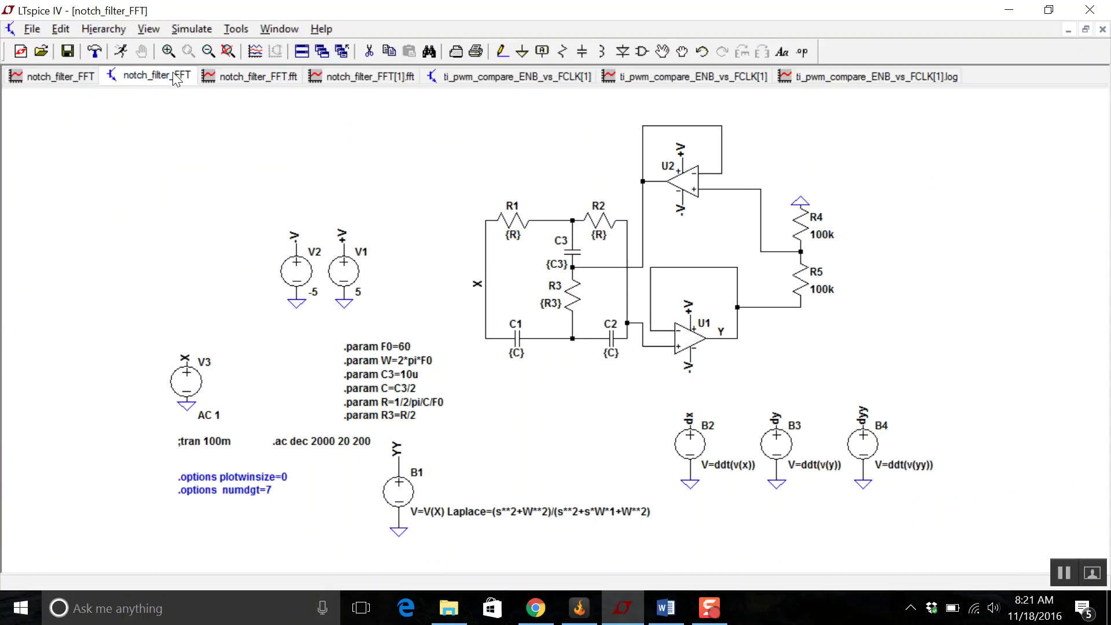
{"action": "left_click", "coordinate": [85, 76]}
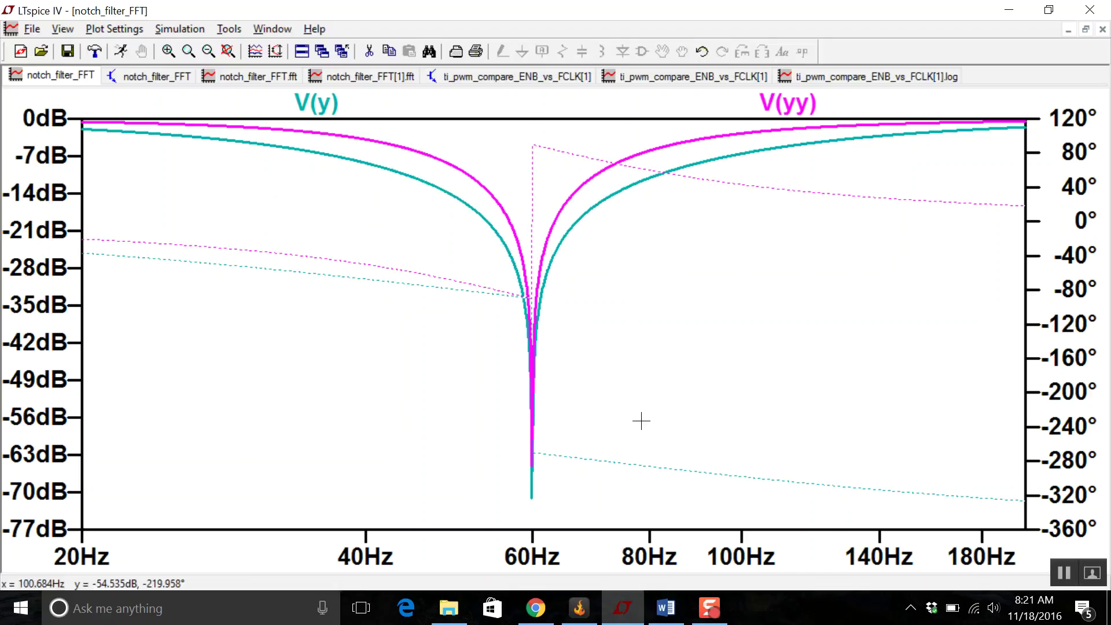
{"action": "left_click", "coordinate": [122, 81]}
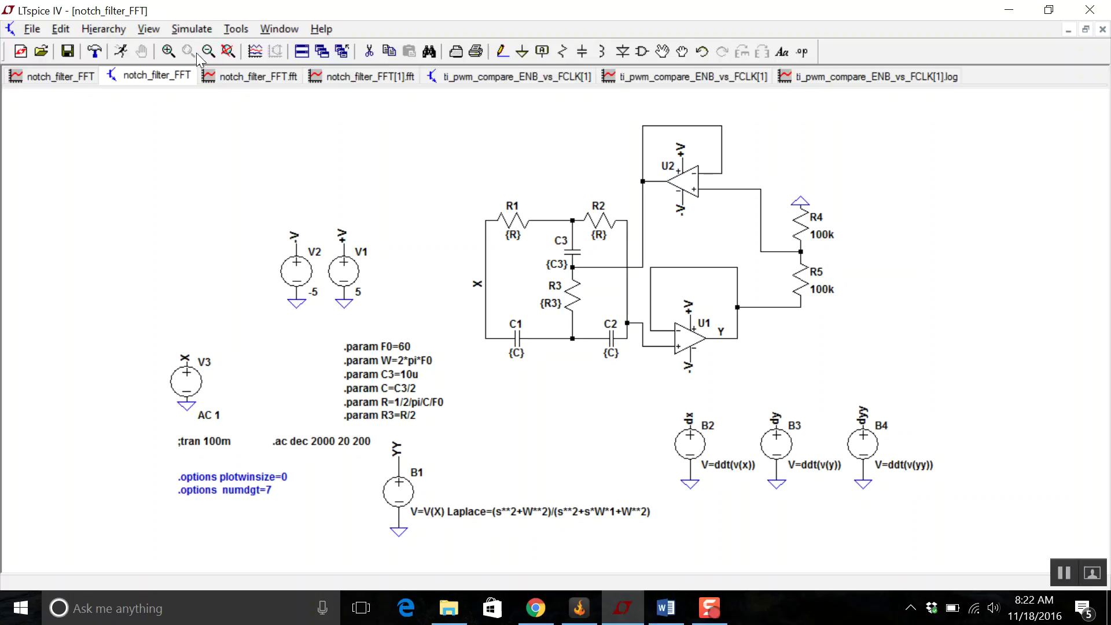
Step: Replace the AC sweep with a .tran .5 transient analysis and run it
{"action": "left_click", "coordinate": [192, 29]}
{"action": "mouse_move", "coordinate": [239, 27]}
{"action": "mouse_move", "coordinate": [204, 33]}
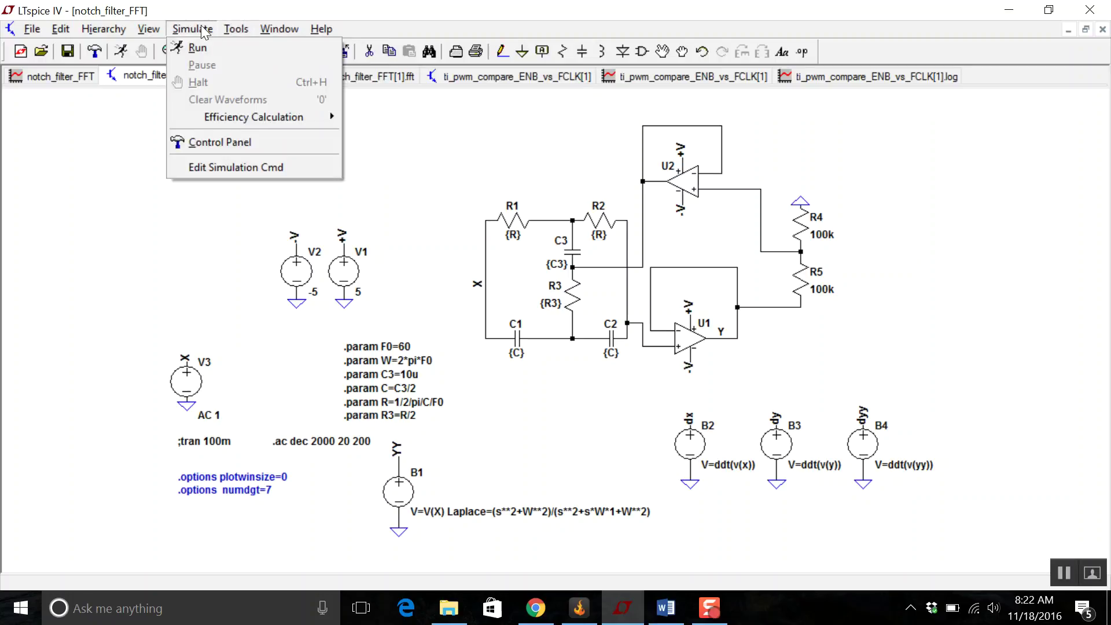
{"action": "left_click", "coordinate": [212, 167]}
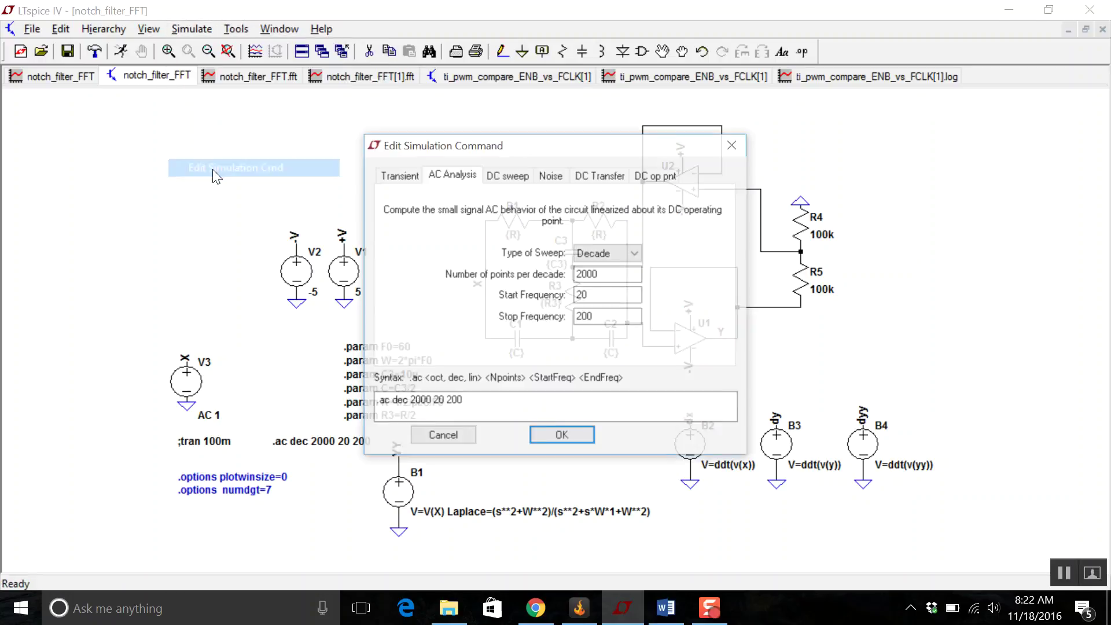
{"action": "left_click", "coordinate": [382, 180]}
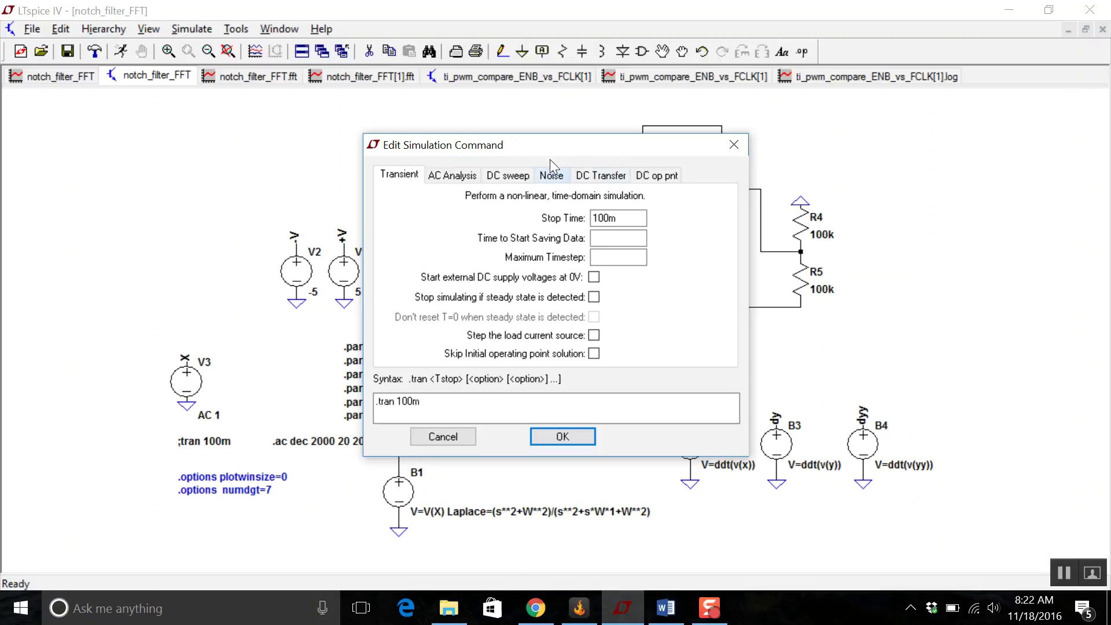
{"action": "double_click", "coordinate": [630, 222]}
{"action": "type", "text": "."}
{"action": "type", "text": "."}
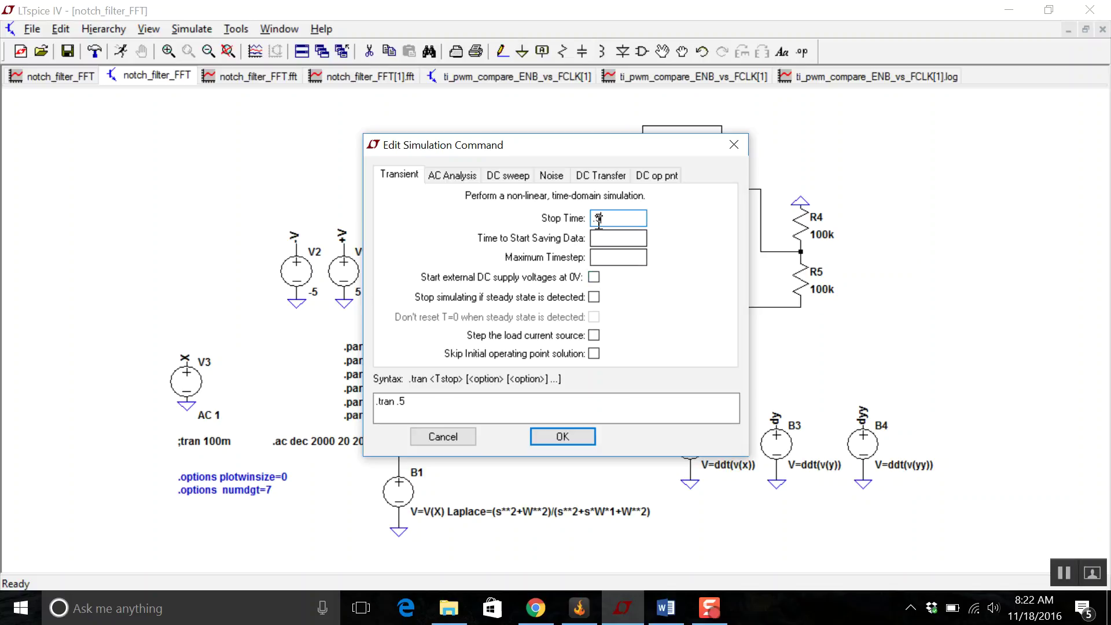
{"action": "left_click", "coordinate": [571, 440]}
{"action": "left_click", "coordinate": [121, 51]}
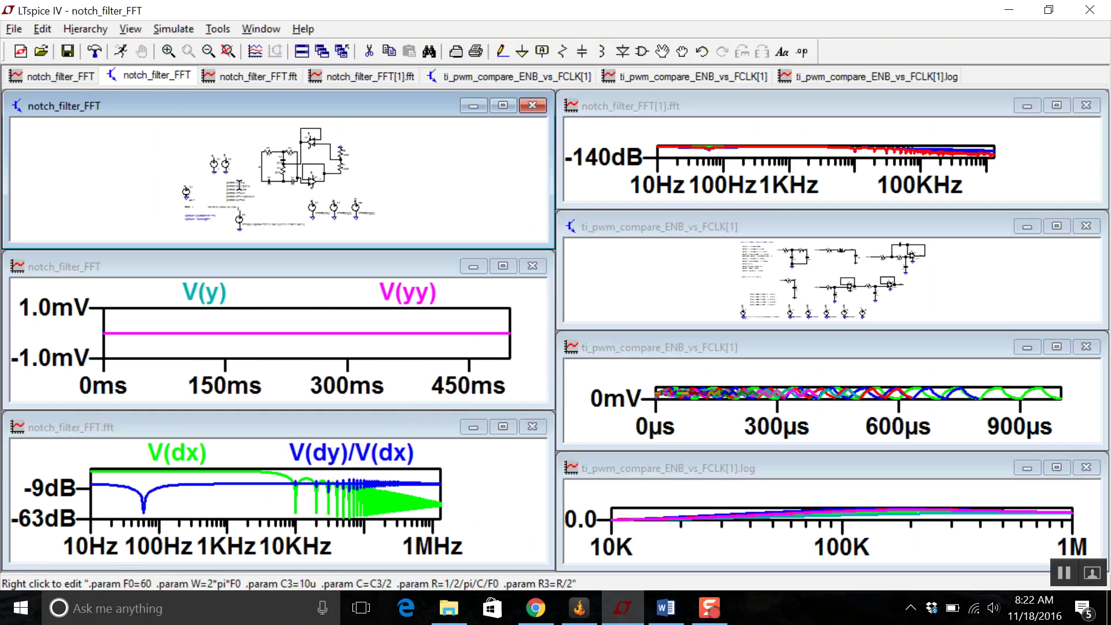
Step: After reviewing the flat transient traces, make V3 a PULSE source with 0 V initial value
{"action": "left_click", "coordinate": [503, 266]}
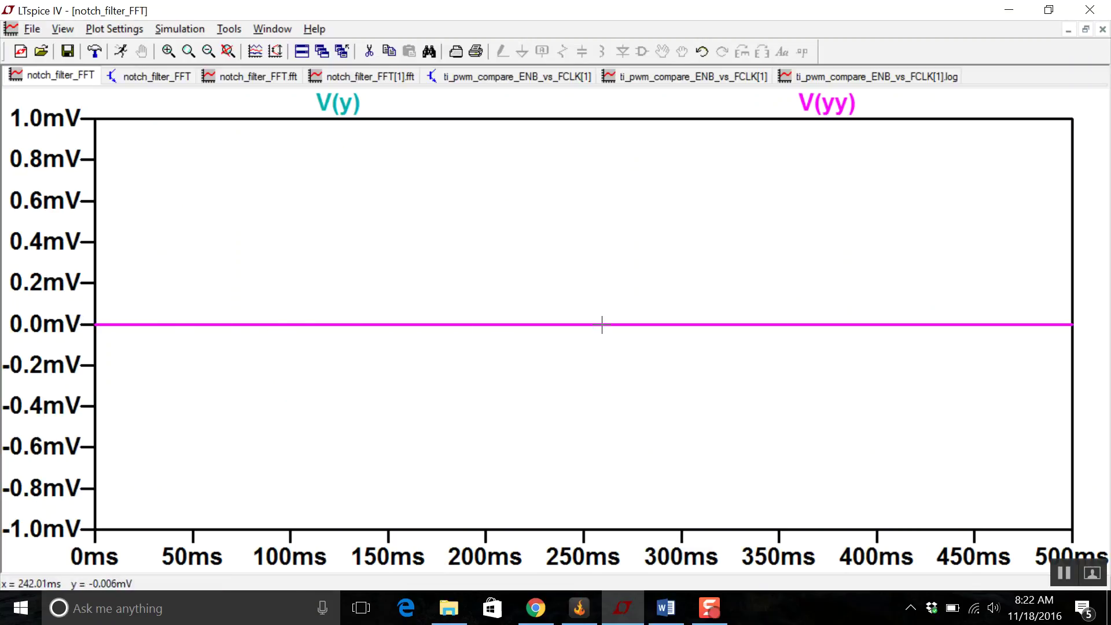
{"action": "left_click", "coordinate": [120, 75]}
{"action": "right_click", "coordinate": [168, 389]}
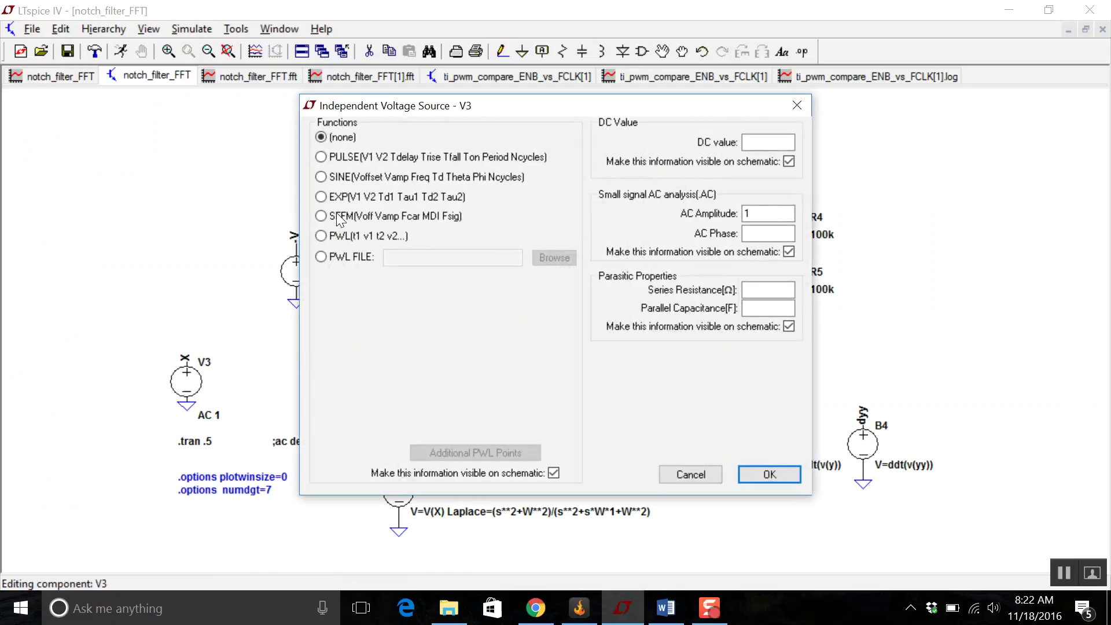
{"action": "left_click", "coordinate": [322, 157]}
{"action": "left_click", "coordinate": [521, 296]}
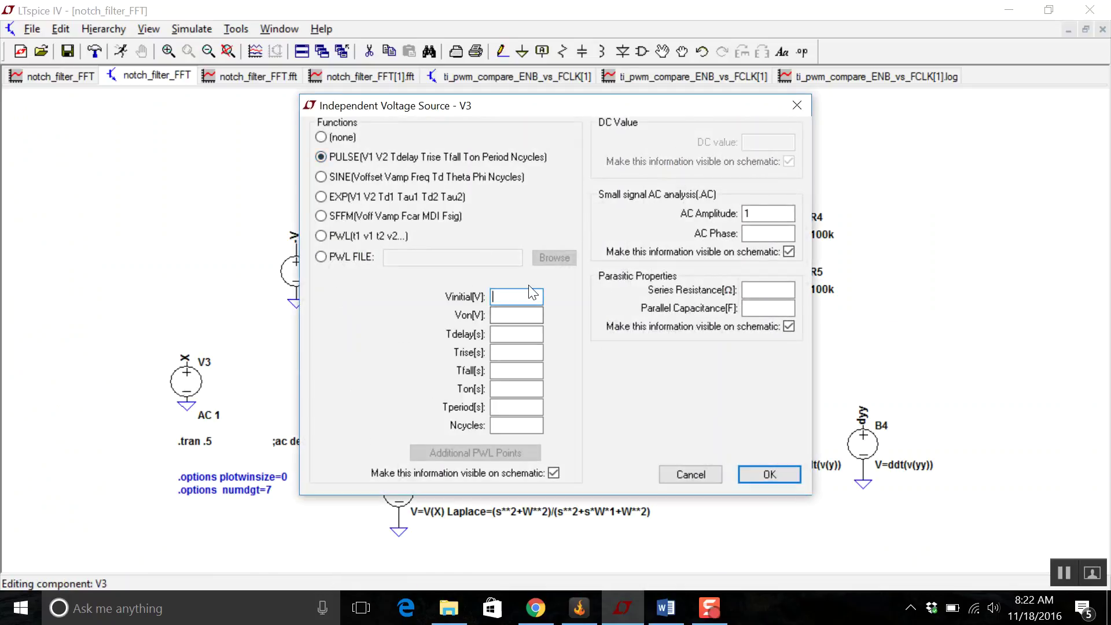
{"action": "type", "text": "0"}
Step: Give V3's pulse 10m rise time, 10m fall time and a 100 on-time
{"action": "left_click", "coordinate": [515, 351]}
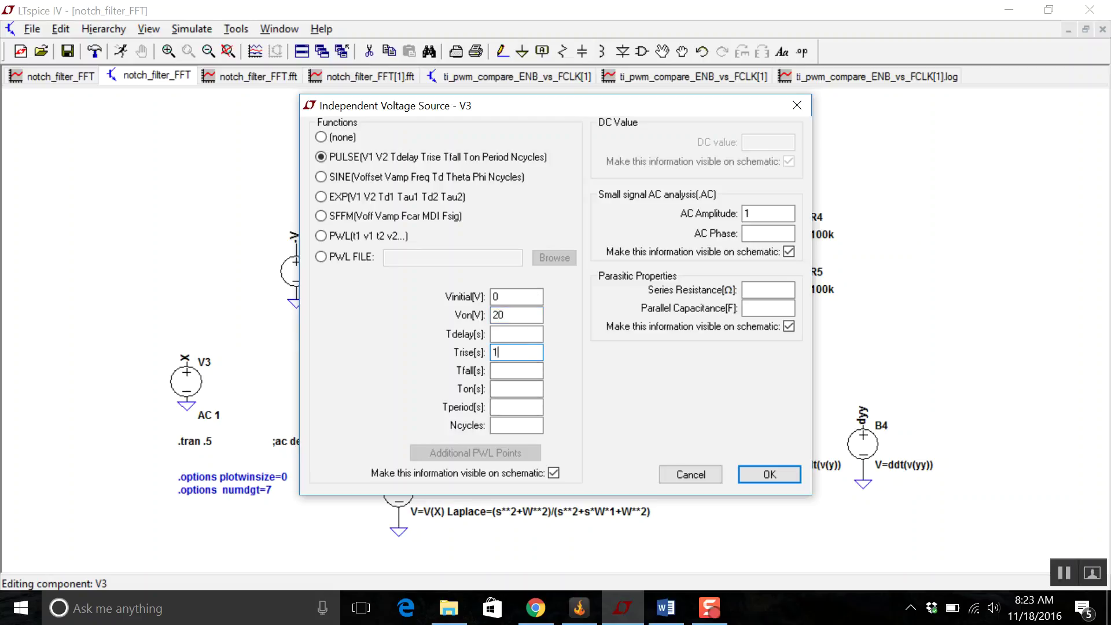
{"action": "type", "text": "10m"}
{"action": "left_click", "coordinate": [509, 369]}
{"action": "type", "text": "10m"}
{"action": "left_click", "coordinate": [510, 389]}
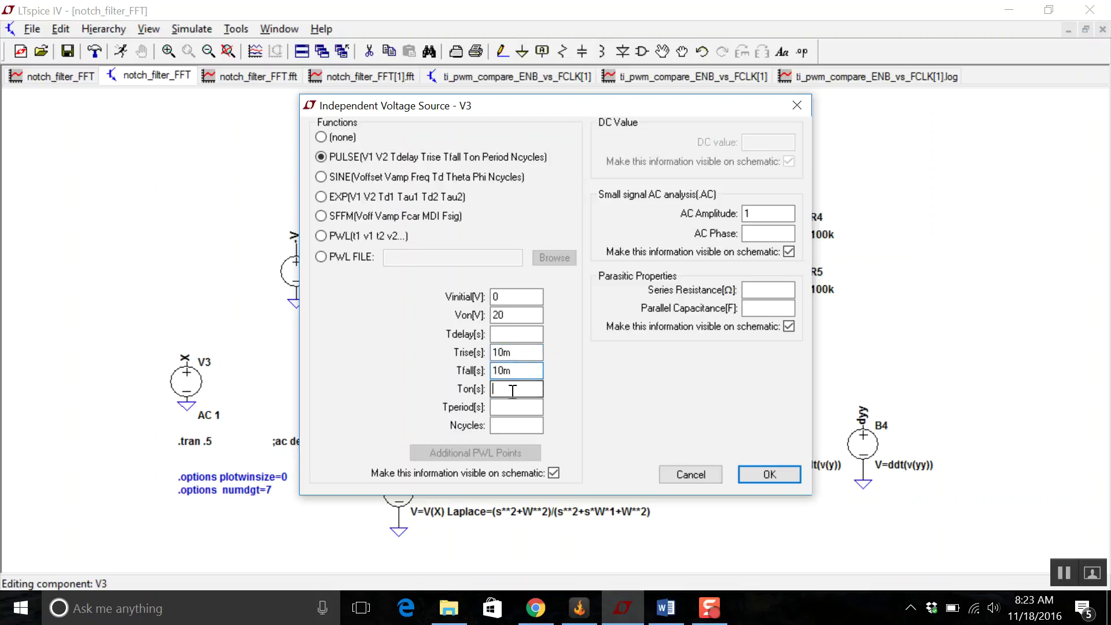
{"action": "type", "text": "100"}
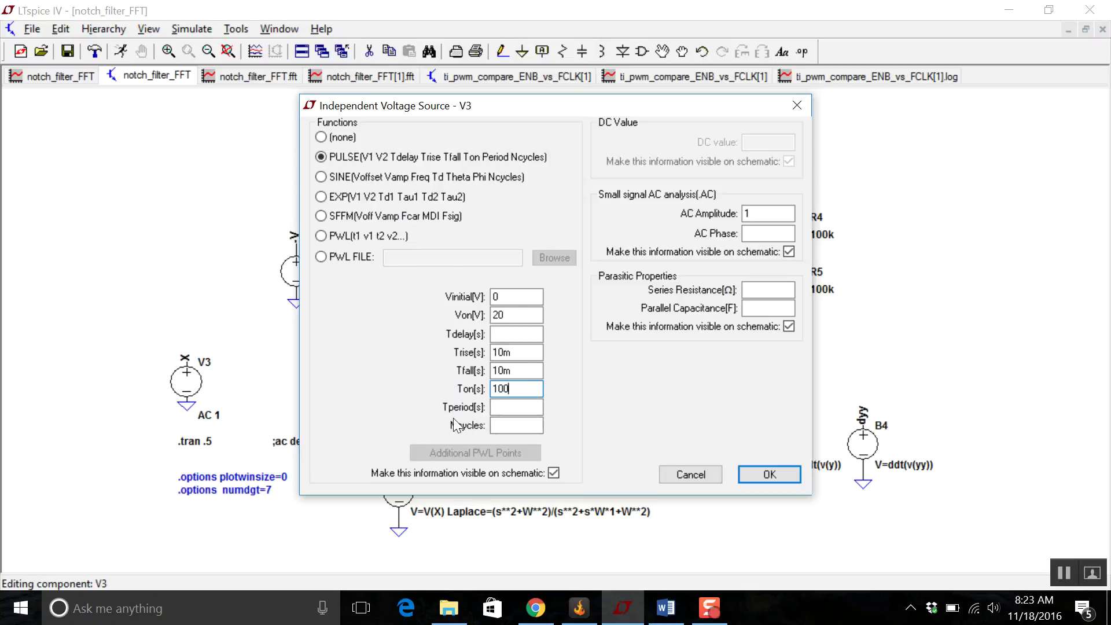
{"action": "left_click", "coordinate": [771, 476]}
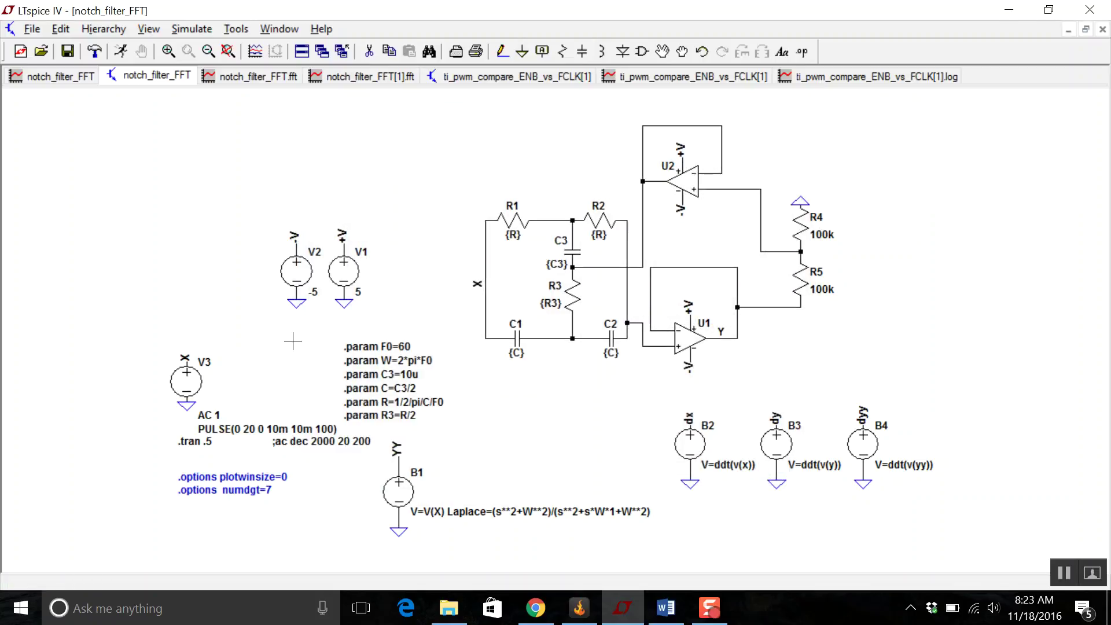
Step: Run the step-input transient and zoom into the first milliseconds of V(y) and V(yy)
{"action": "left_click", "coordinate": [120, 52]}
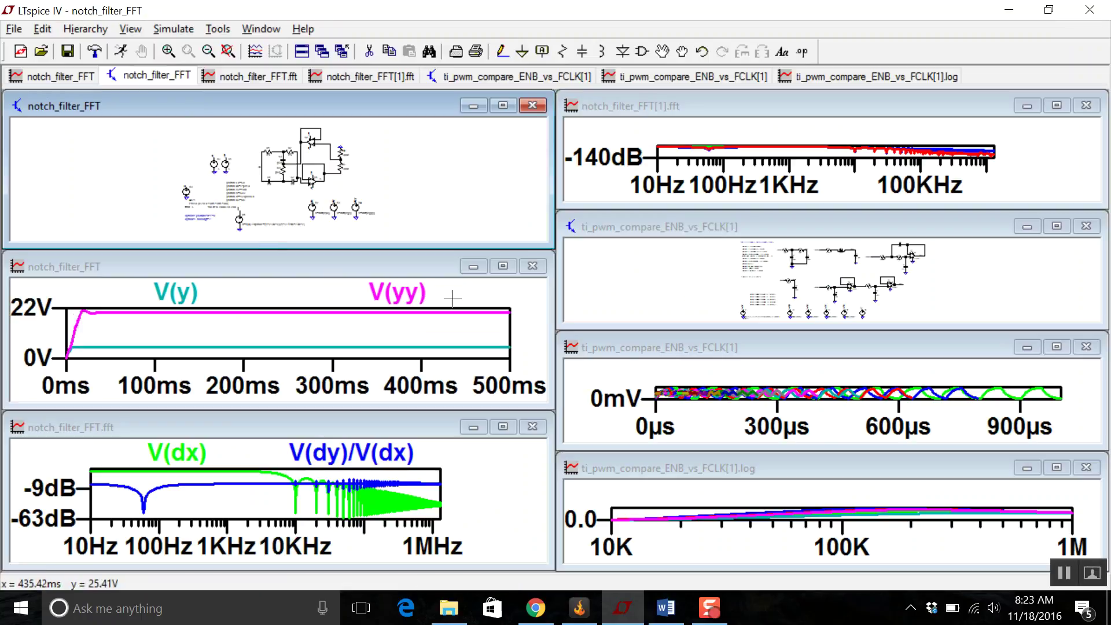
{"action": "left_click", "coordinate": [501, 265]}
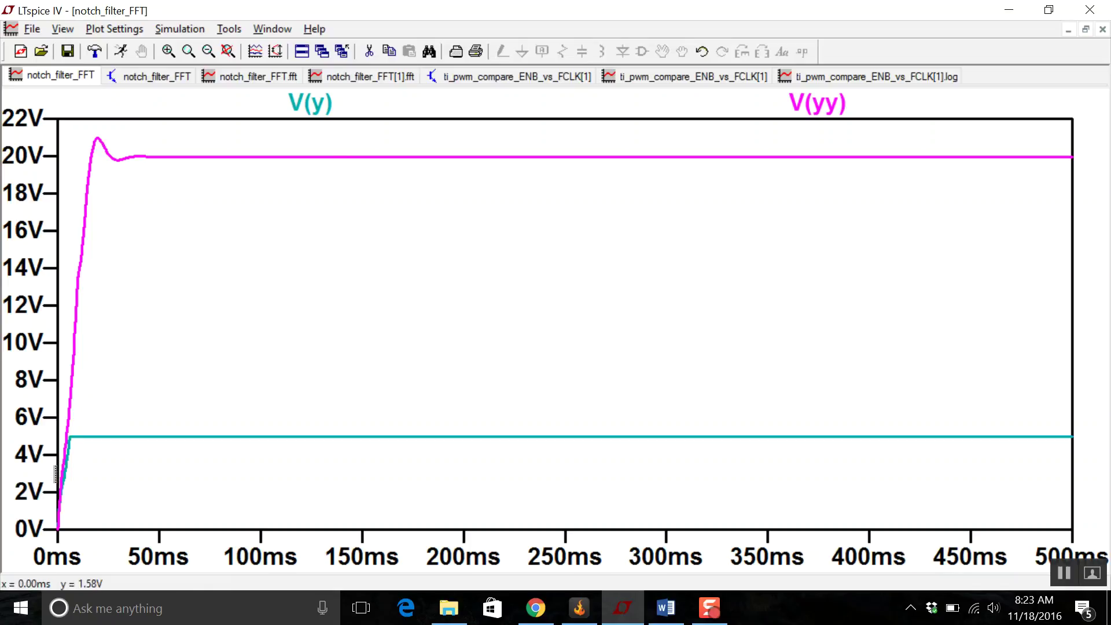
{"action": "left_click_drag", "start_coordinate": [34, 419], "coordinate": [133, 431]}
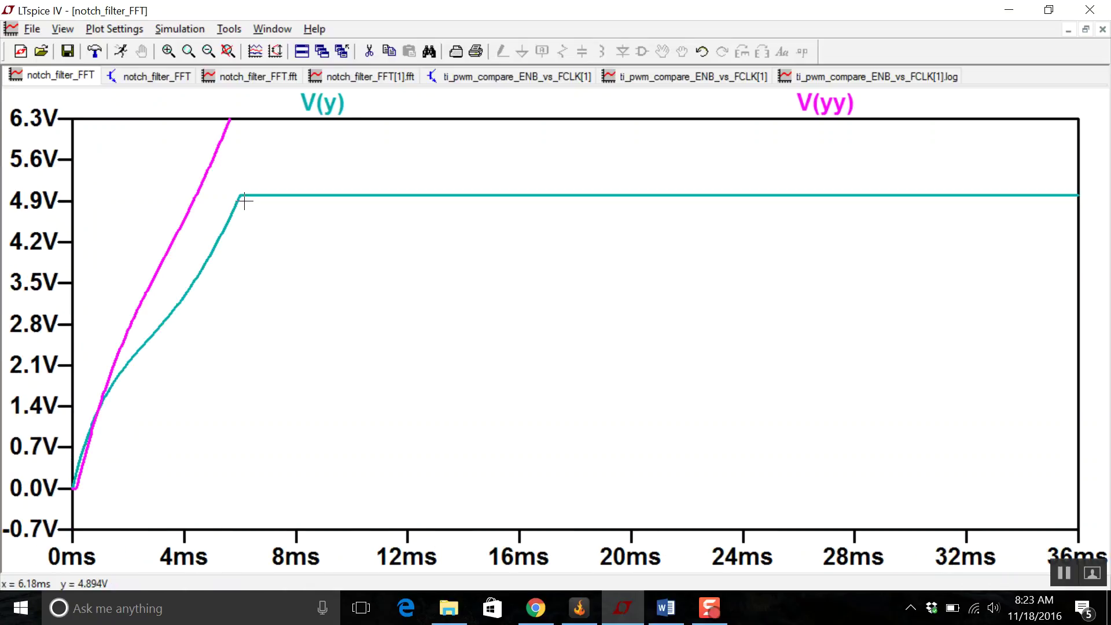
{"action": "left_click", "coordinate": [157, 78]}
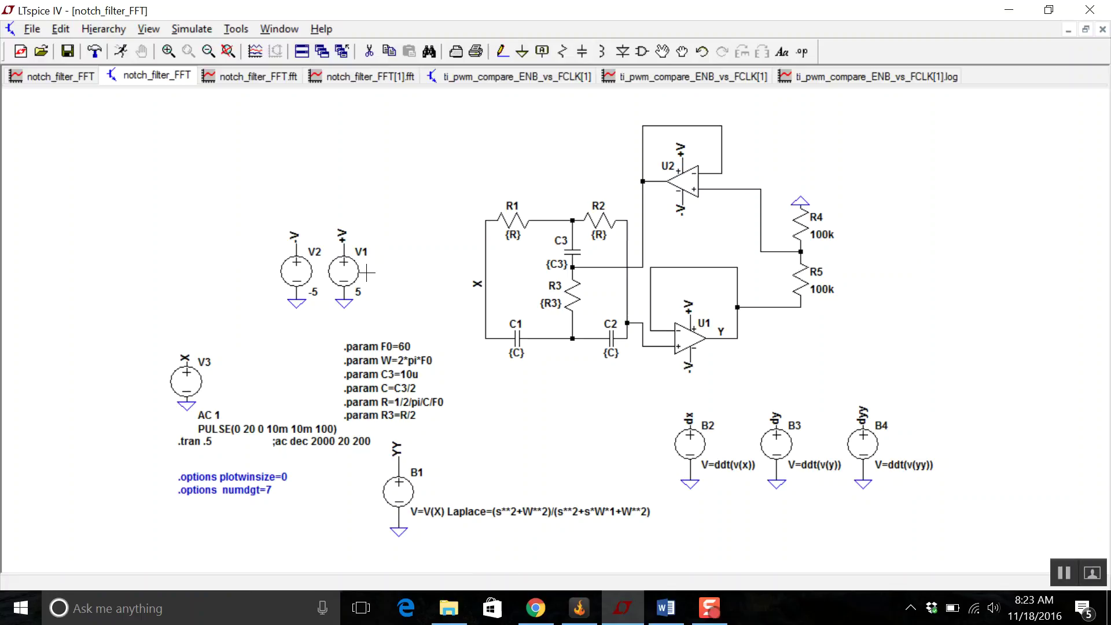
Step: Change V3's pulse on-voltage from 20 to 1 V
{"action": "right_click", "coordinate": [187, 383]}
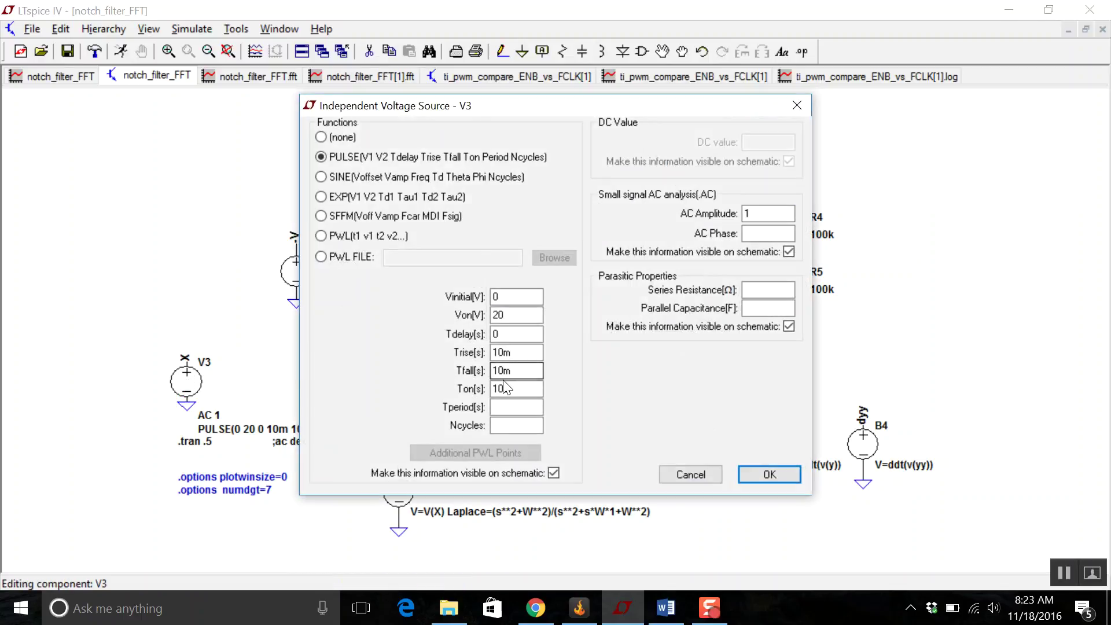
{"action": "double_click", "coordinate": [521, 315]}
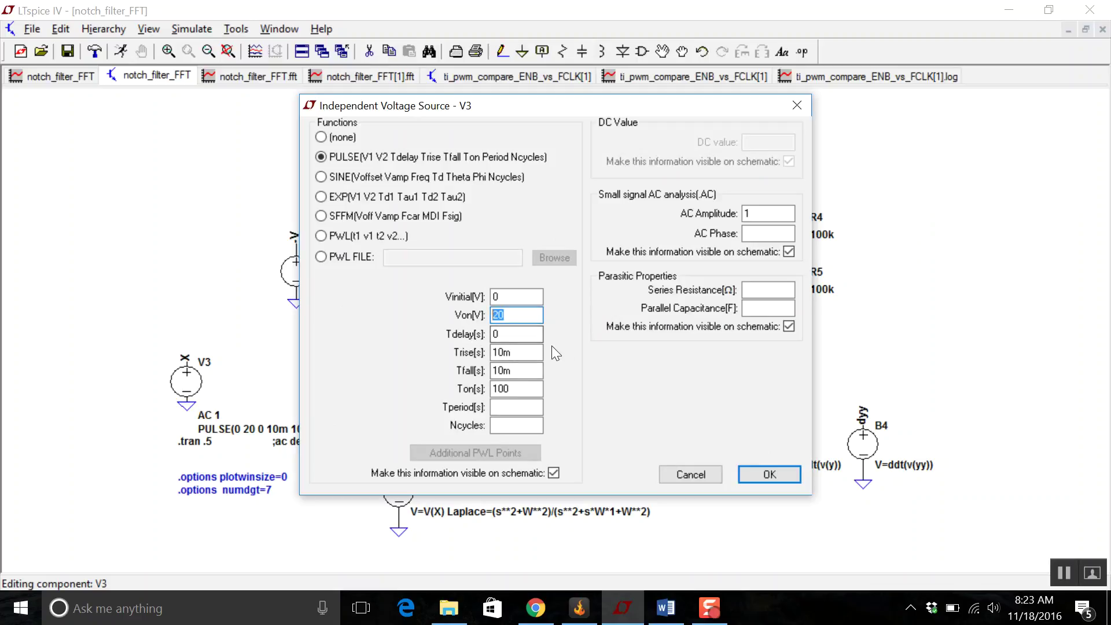
{"action": "type", "text": "1"}
{"action": "left_click", "coordinate": [778, 471]}
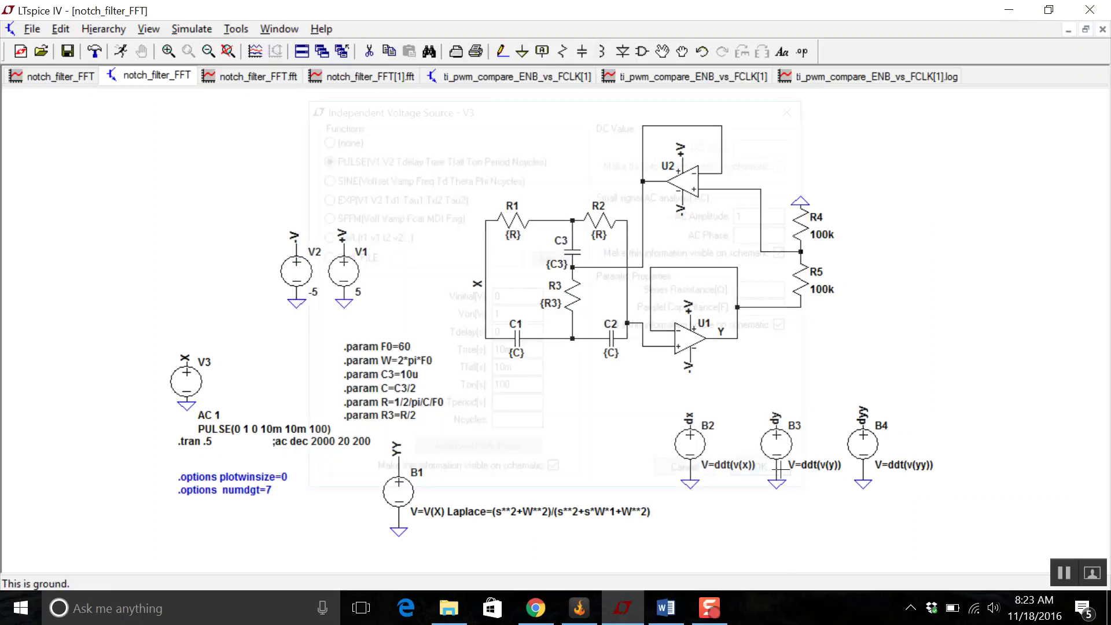
Step: Rerun the transient and zoom into the early step response of V(y) and V(yy)
{"action": "left_click", "coordinate": [118, 53]}
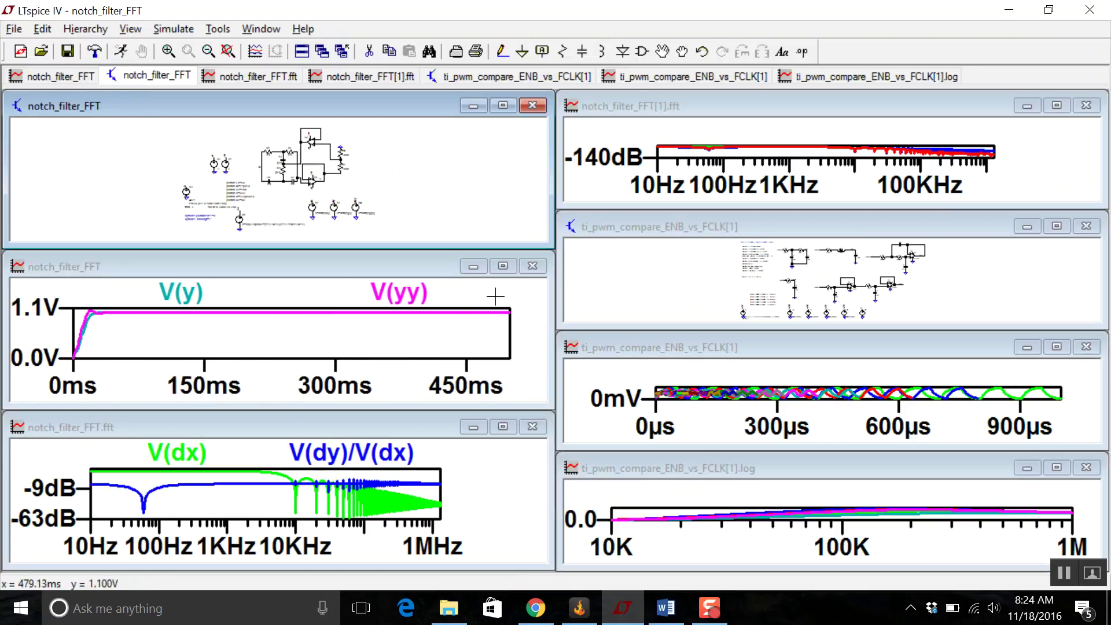
{"action": "left_click", "coordinate": [507, 268]}
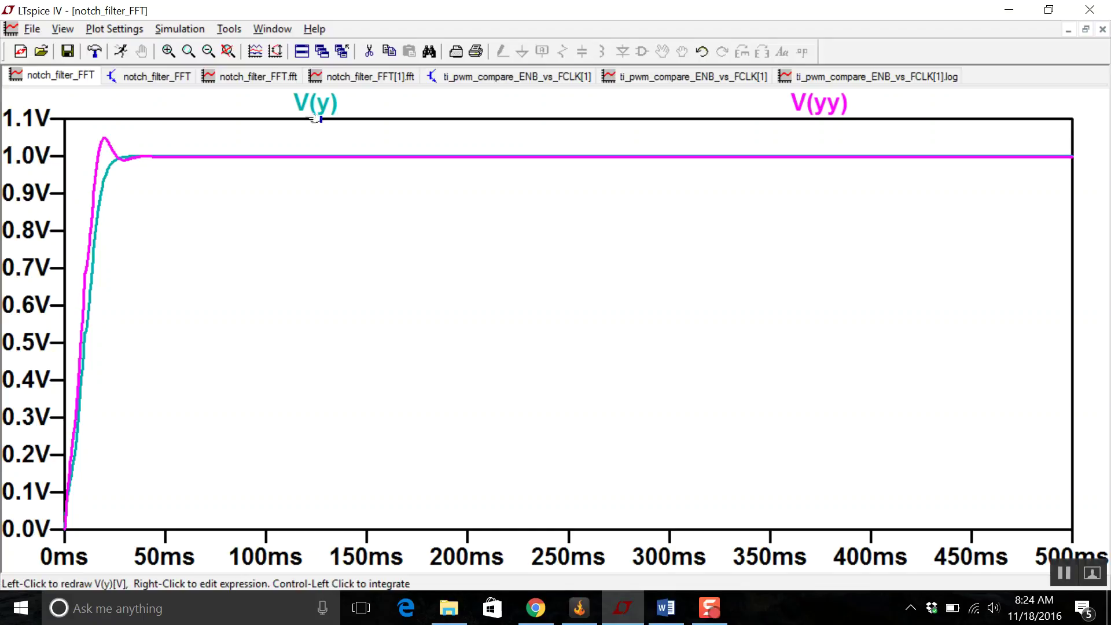
{"action": "left_click_drag", "start_coordinate": [51, 132], "coordinate": [194, 550]}
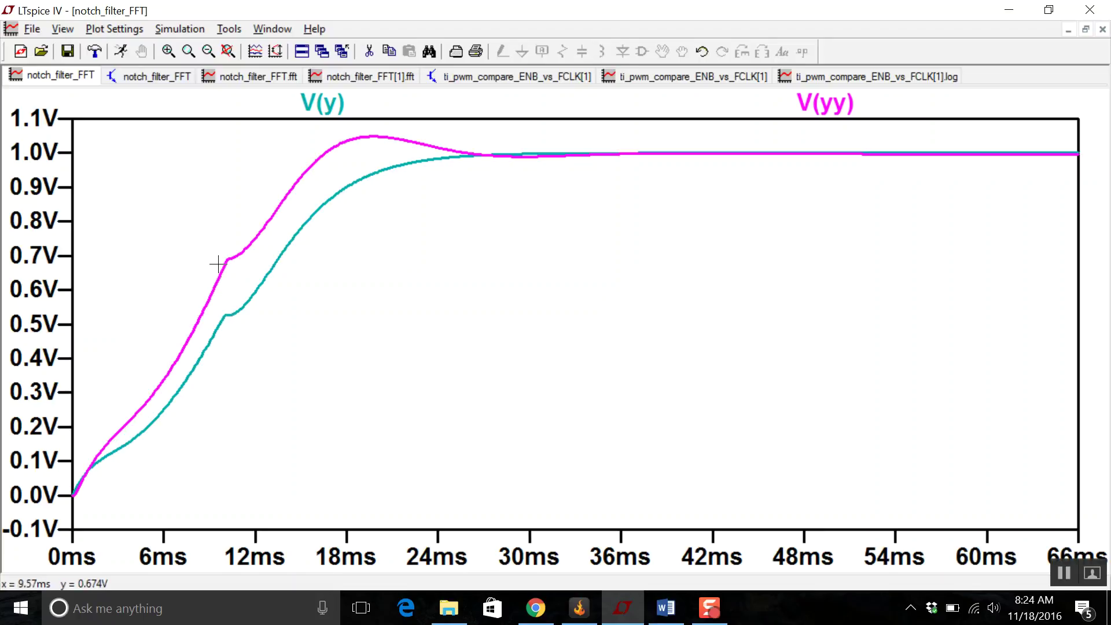
{"action": "left_click", "coordinate": [149, 86]}
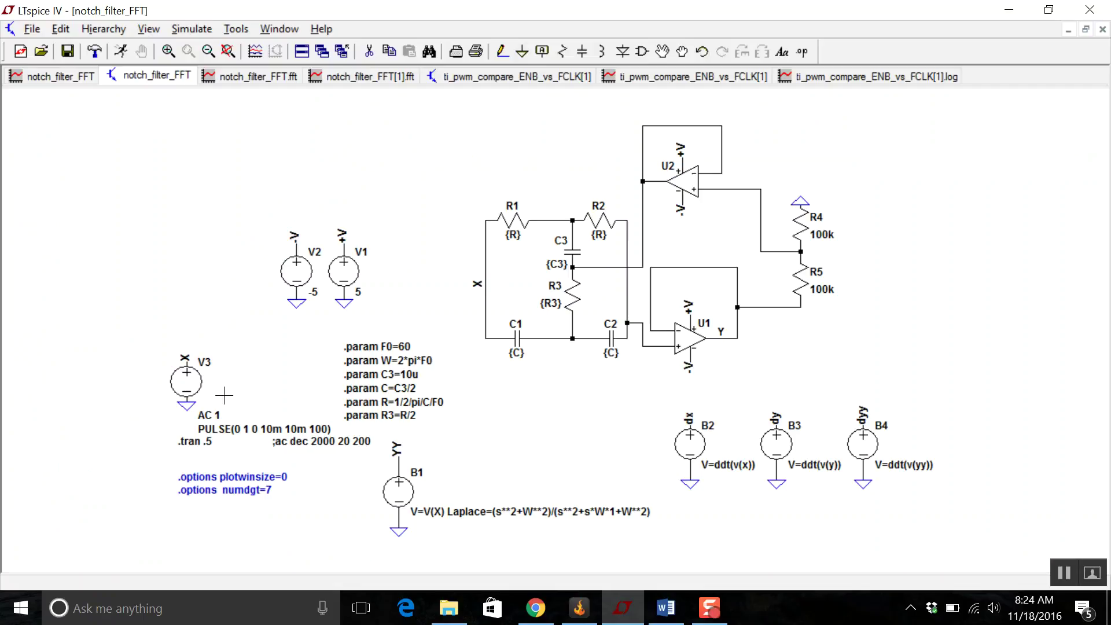
Step: View the V(x) input ramp alongside V(y) and V(yy) in the transient plot
{"action": "left_click", "coordinate": [58, 76]}
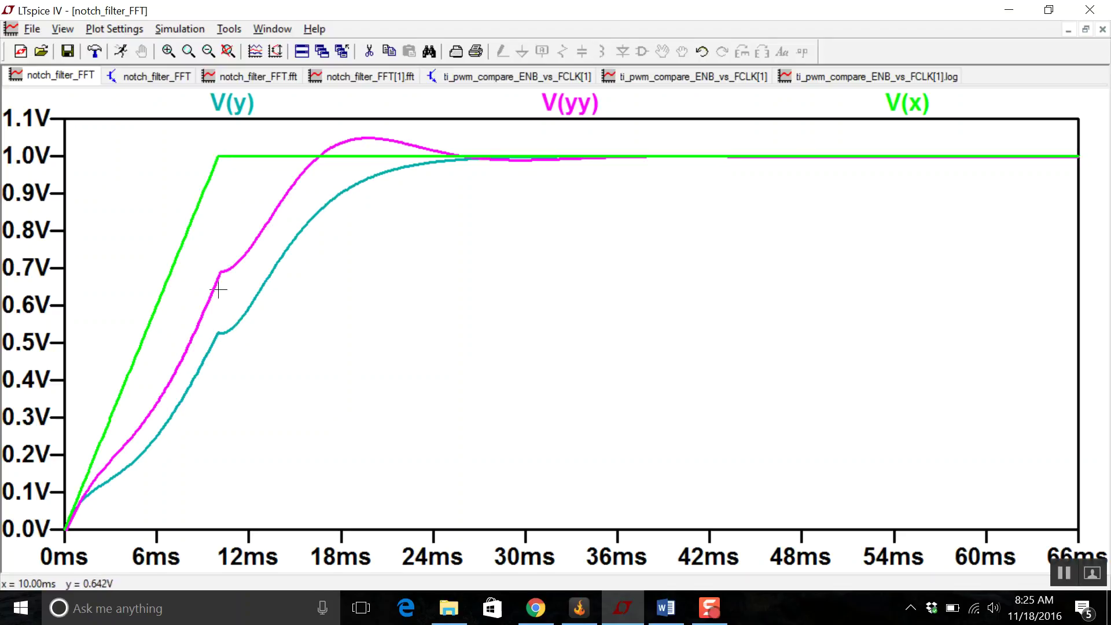
{"action": "left_click", "coordinate": [152, 76]}
Step: Shorten V3's rise and fall times to 1m, rerun, and zoom on the step's start
{"action": "right_click", "coordinate": [186, 379]}
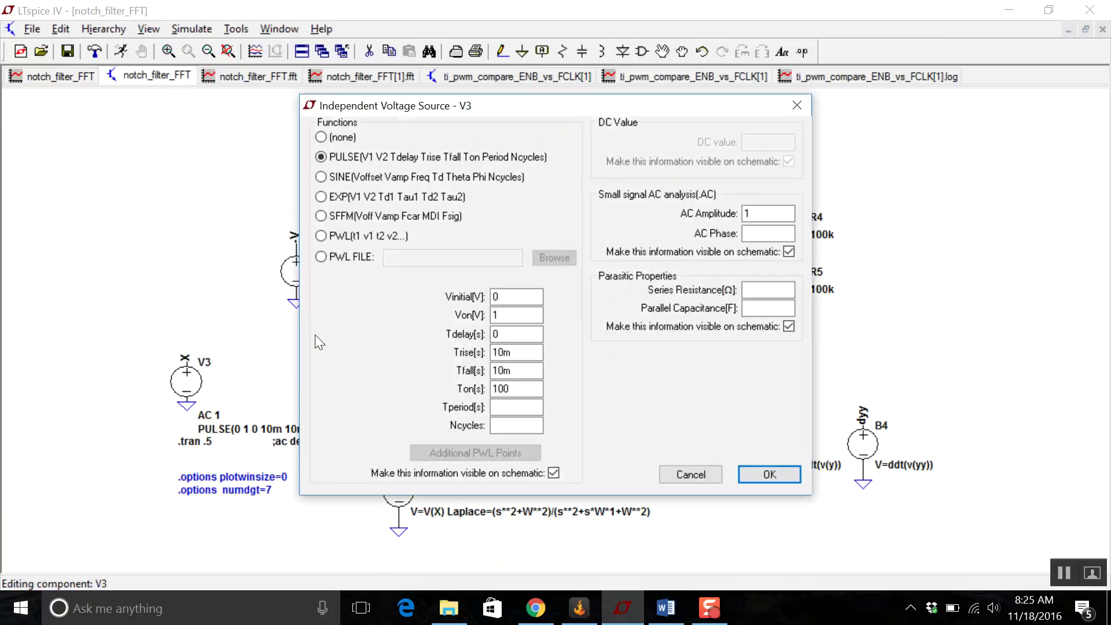
{"action": "left_click", "coordinate": [503, 352]}
{"action": "left_click", "coordinate": [505, 373]}
{"action": "key", "text": "BackSpace"}
{"action": "left_click", "coordinate": [759, 474]}
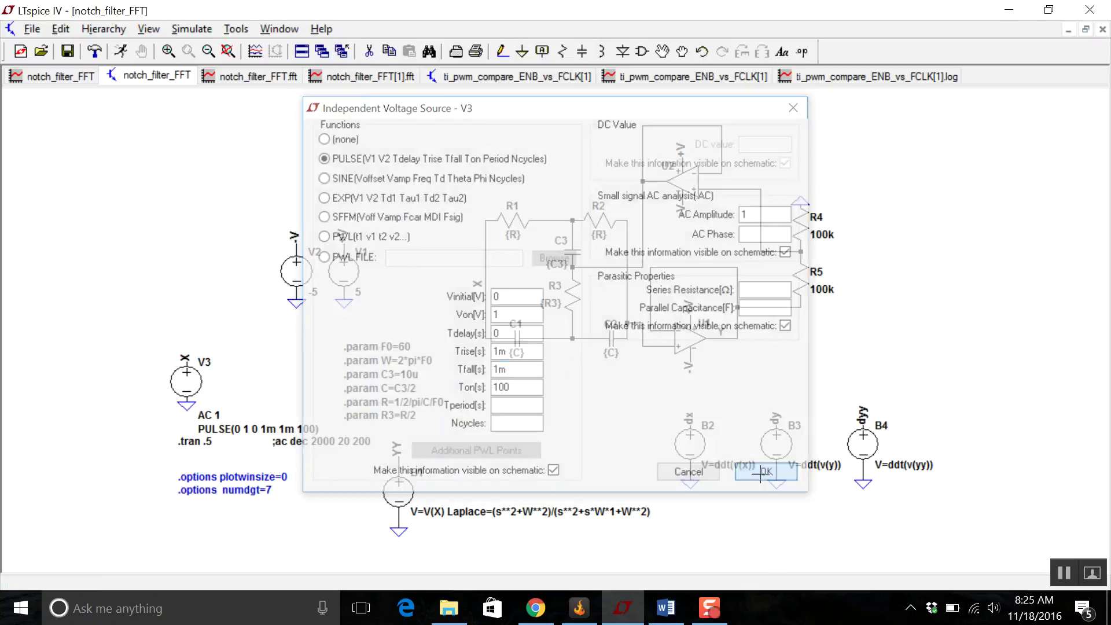
{"action": "left_click", "coordinate": [122, 50]}
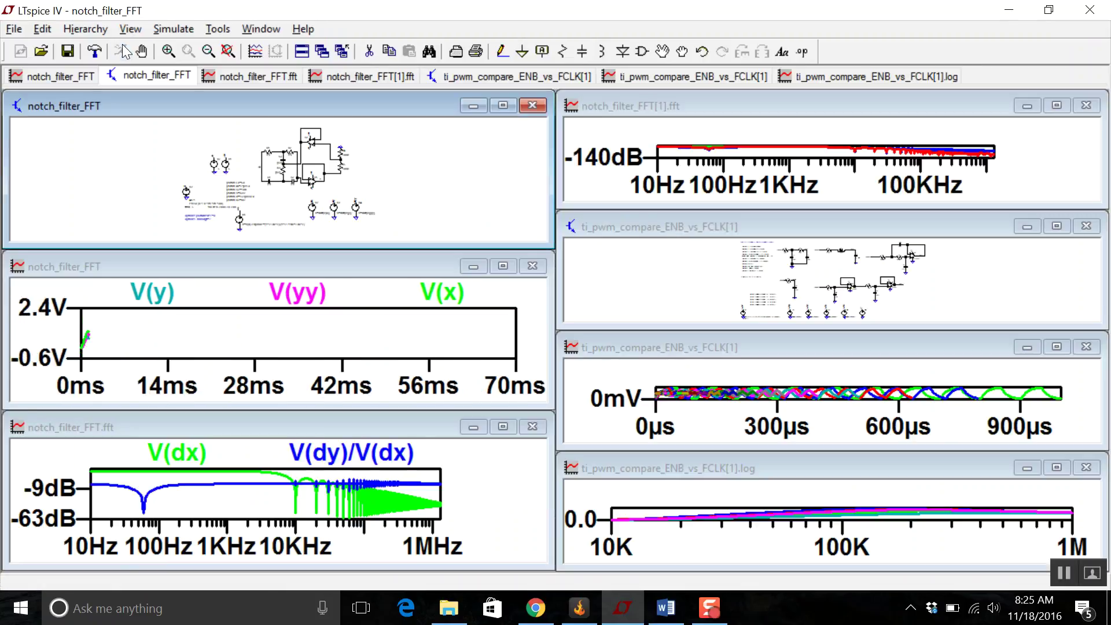
{"action": "left_click", "coordinate": [502, 266]}
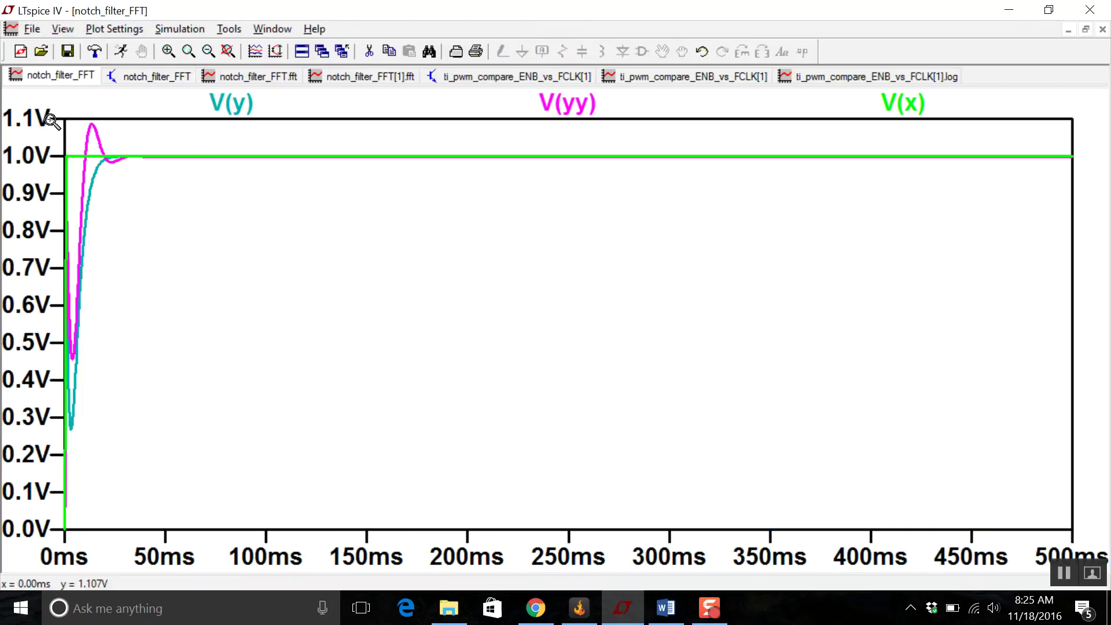
{"action": "left_click_drag", "start_coordinate": [51, 117], "coordinate": [167, 529]}
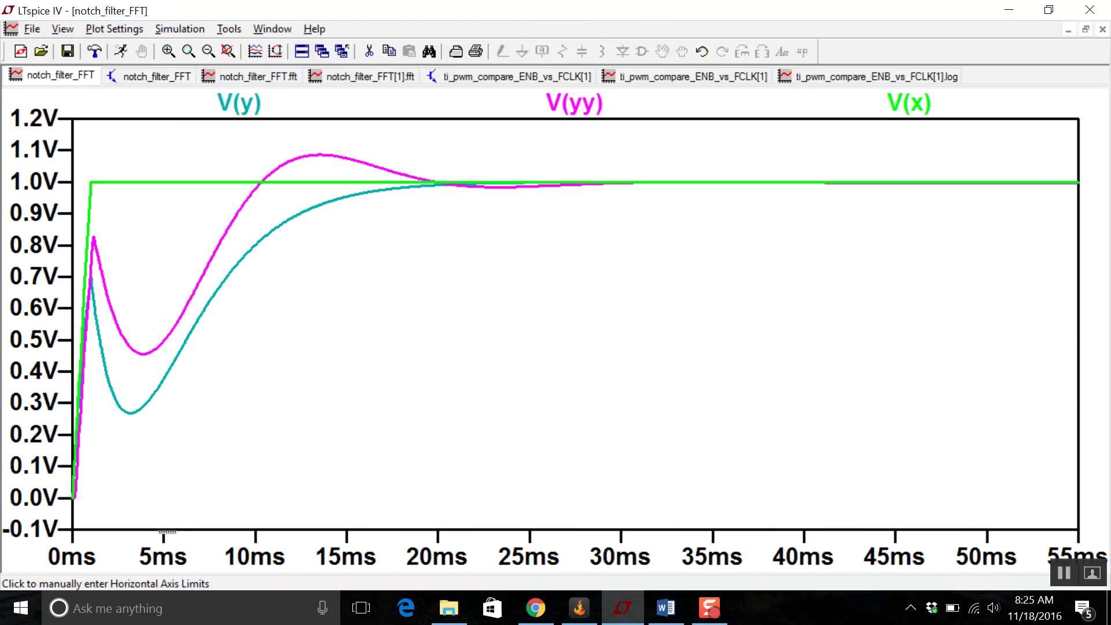
{"action": "left_click", "coordinate": [151, 76]}
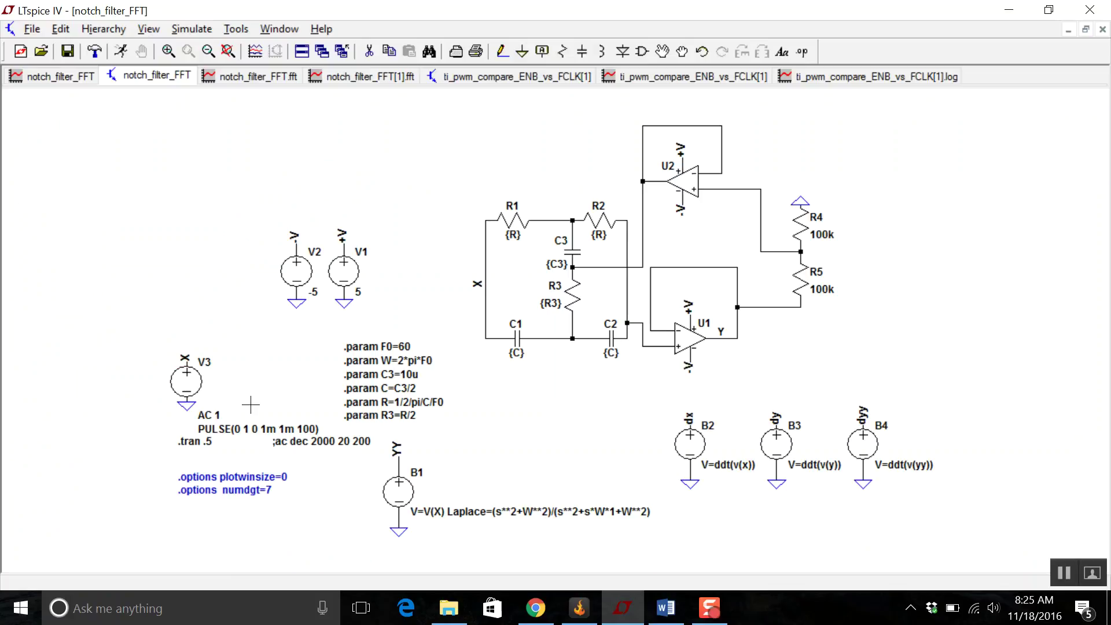
Step: Sharpen V3's rise and fall times to .1m, rerun, and zoom on the first 80 ms
{"action": "right_click", "coordinate": [187, 381]}
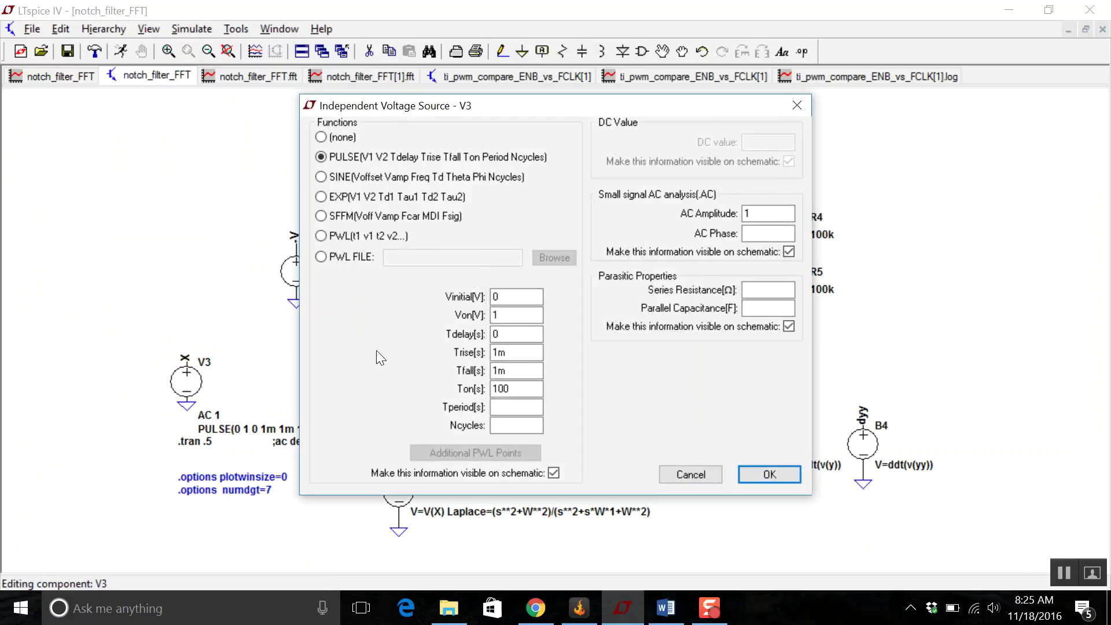
{"action": "left_click", "coordinate": [498, 353]}
{"action": "type", "text": "."}
{"action": "left_click", "coordinate": [495, 370]}
{"action": "type", "text": "."}
{"action": "left_click", "coordinate": [759, 470]}
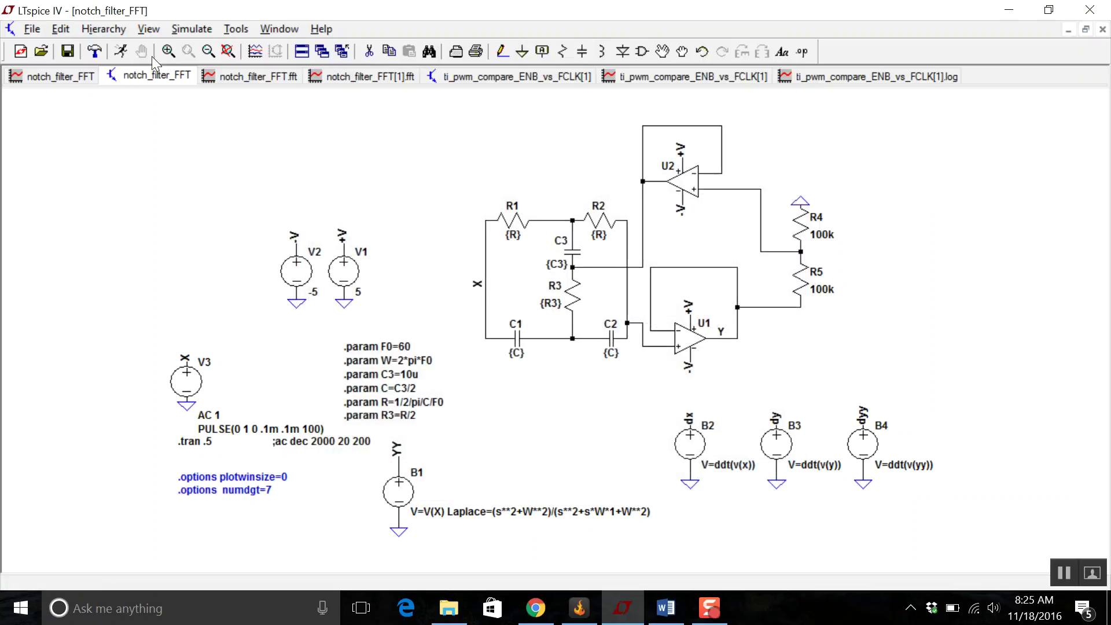
{"action": "left_click", "coordinate": [128, 54]}
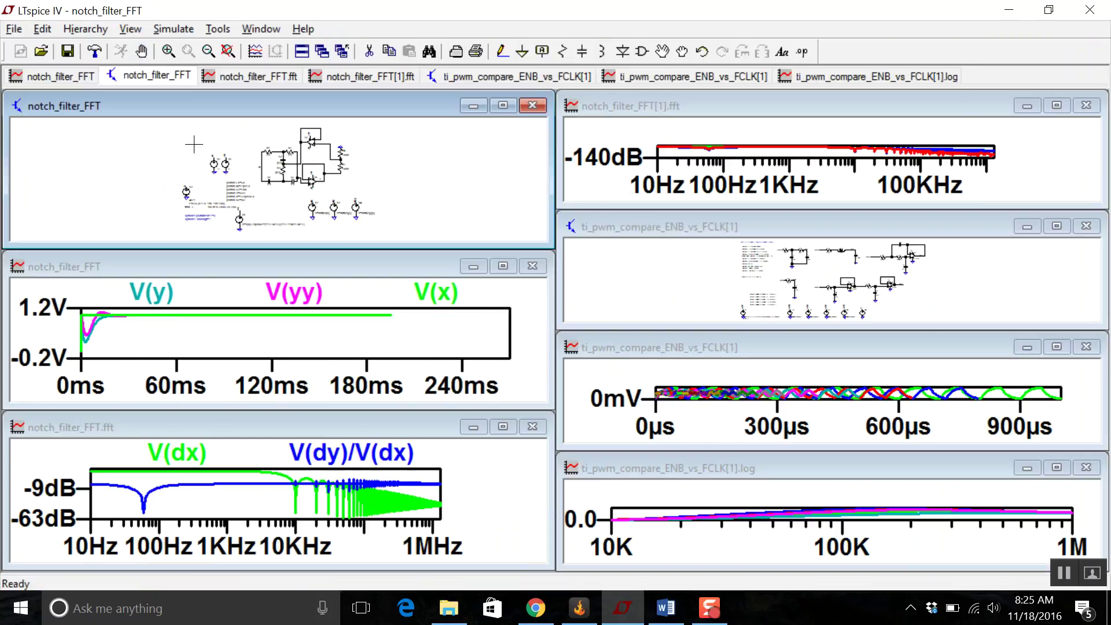
{"action": "left_click", "coordinate": [501, 265]}
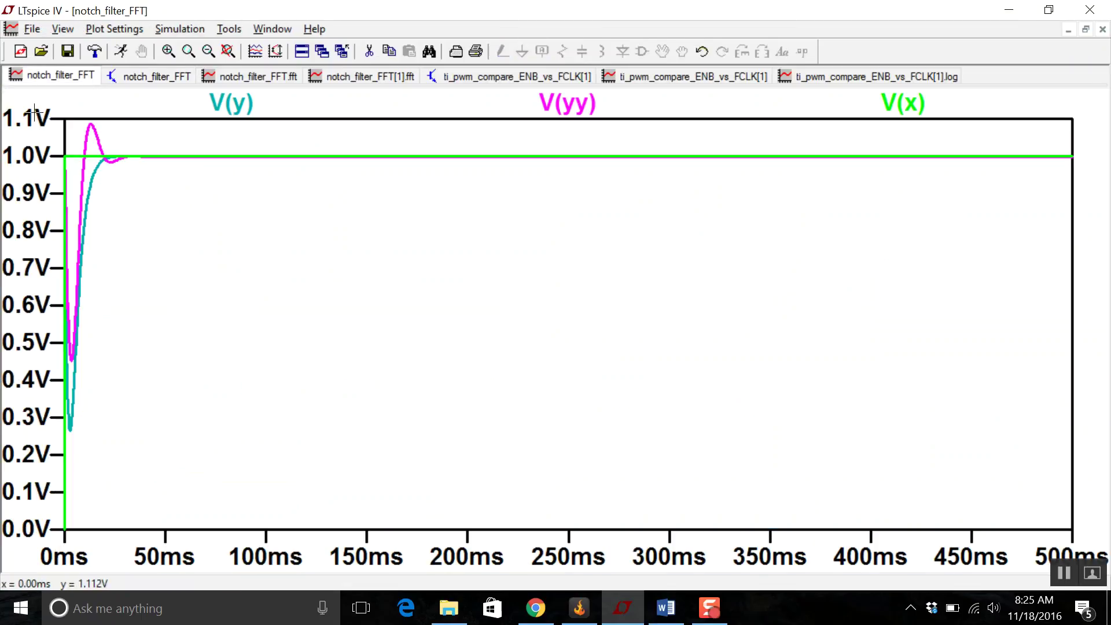
{"action": "left_click_drag", "start_coordinate": [51, 115], "coordinate": [216, 544]}
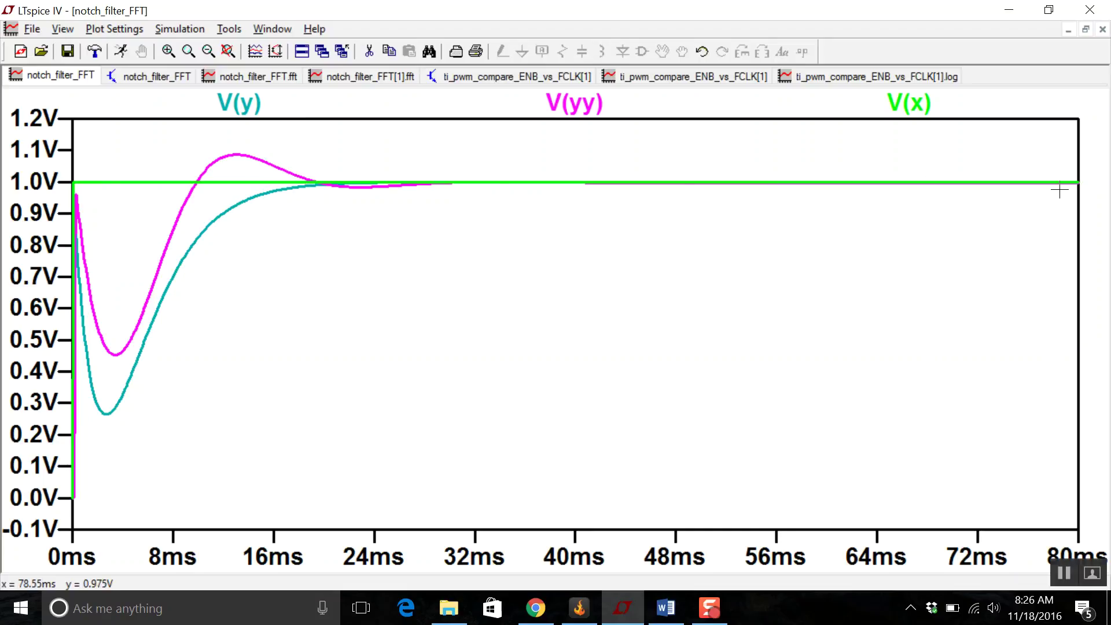
{"action": "left_click", "coordinate": [167, 75]}
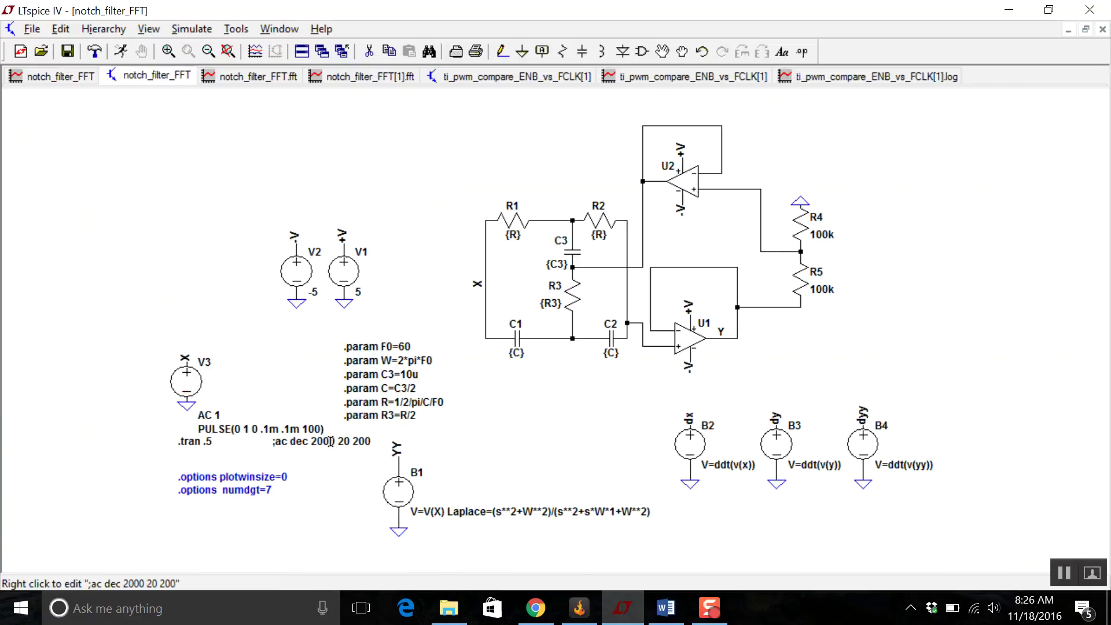
Step: Set the transient stop time to 100m and rerun the simulation
{"action": "right_click", "coordinate": [203, 447]}
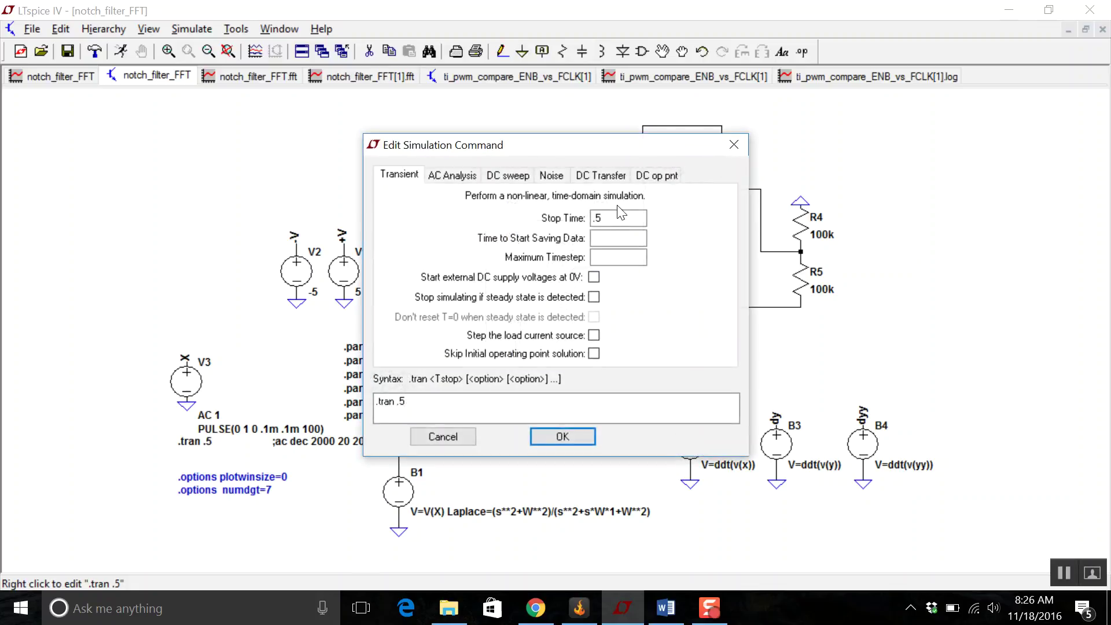
{"action": "type", "text": "100m"}
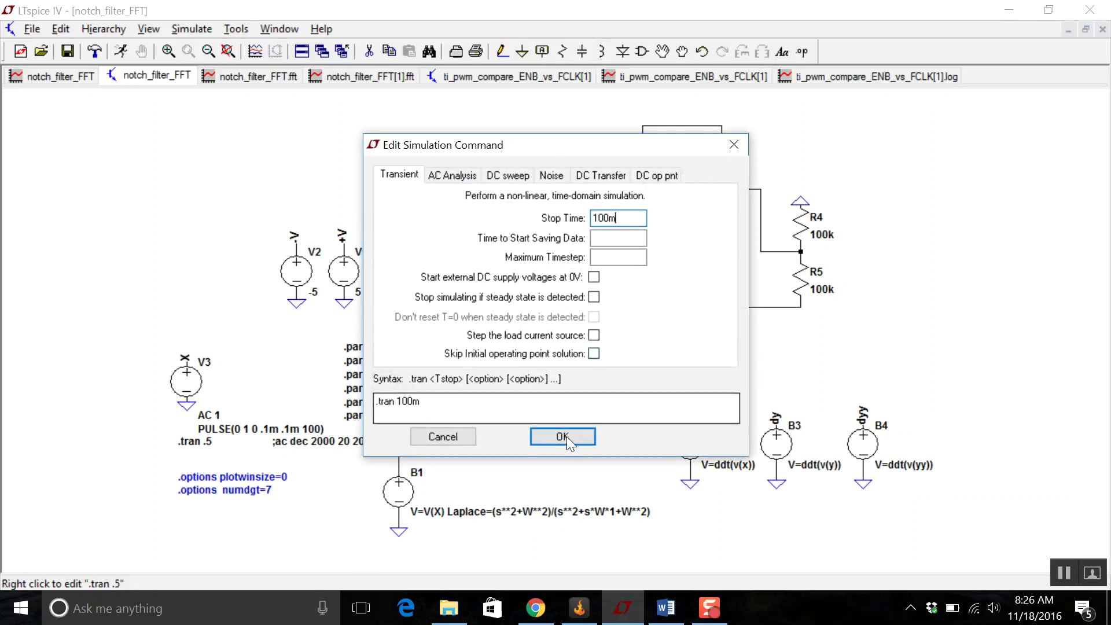
{"action": "left_click", "coordinate": [566, 437]}
{"action": "left_click", "coordinate": [120, 52]}
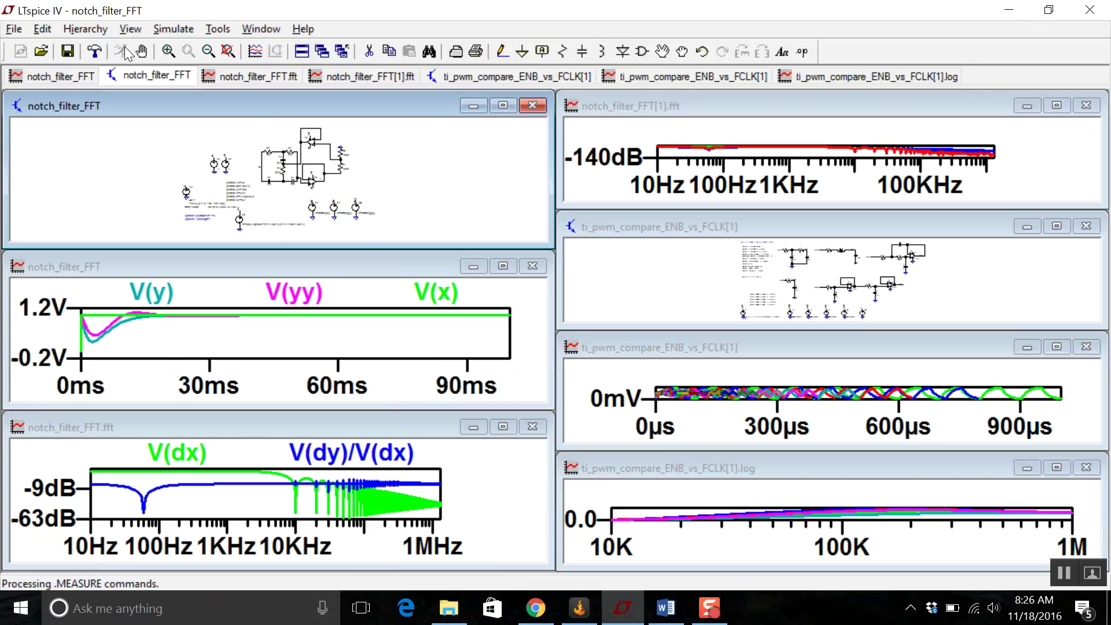
{"action": "left_click", "coordinate": [508, 268]}
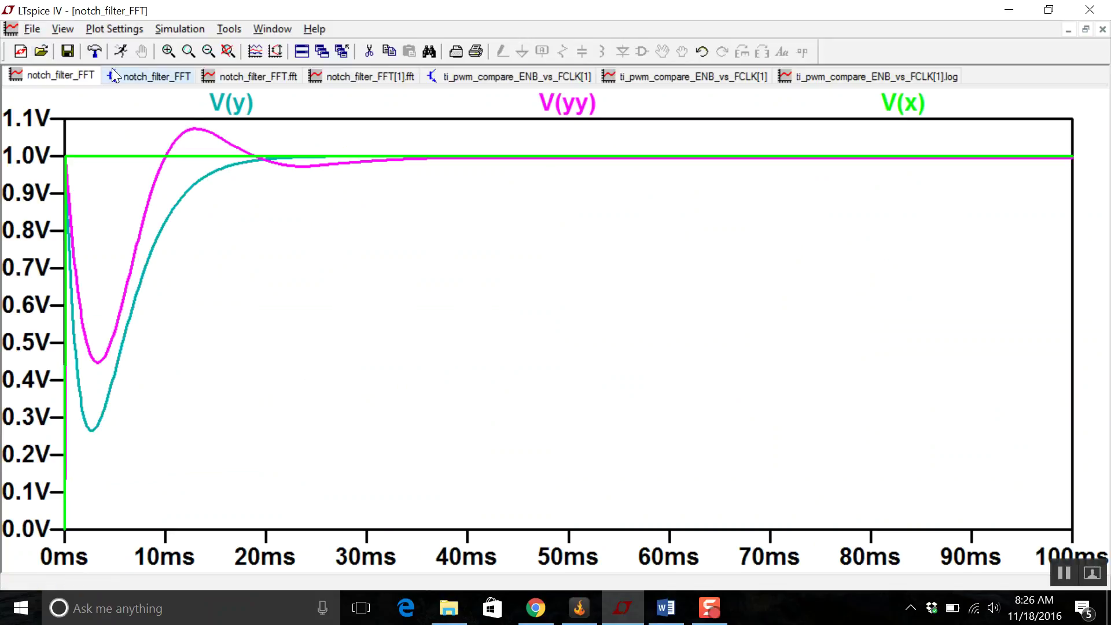
{"action": "left_click", "coordinate": [147, 75]}
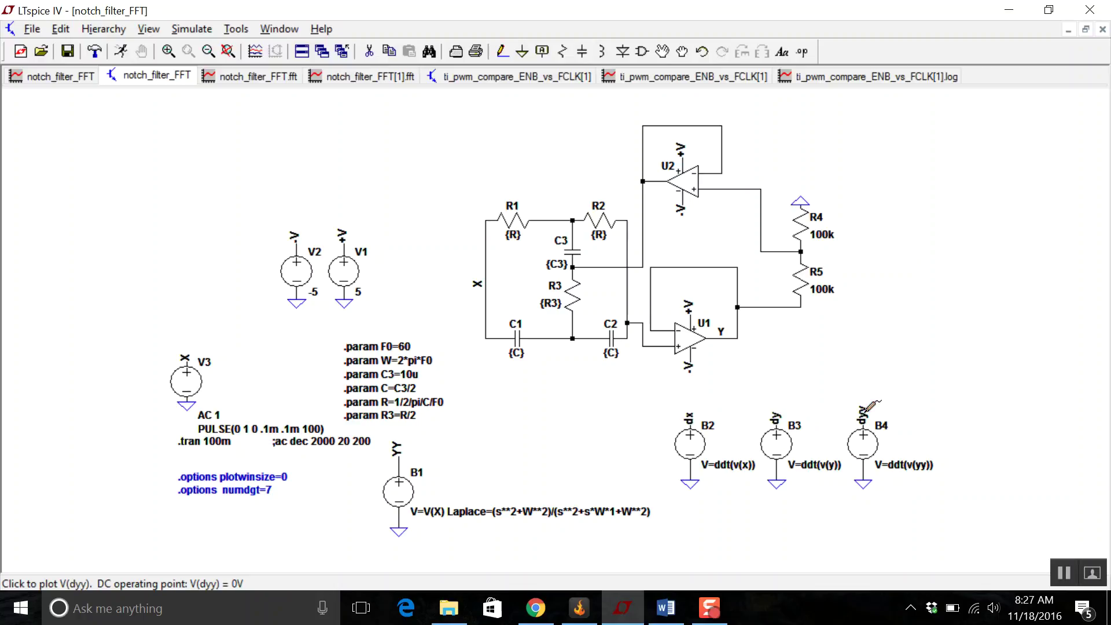
Step: Delete the V(y), V(yy) and V(x) traces, leaving V(dx), V(dy) and V(dyy) plotted
{"action": "left_click", "coordinate": [231, 74]}
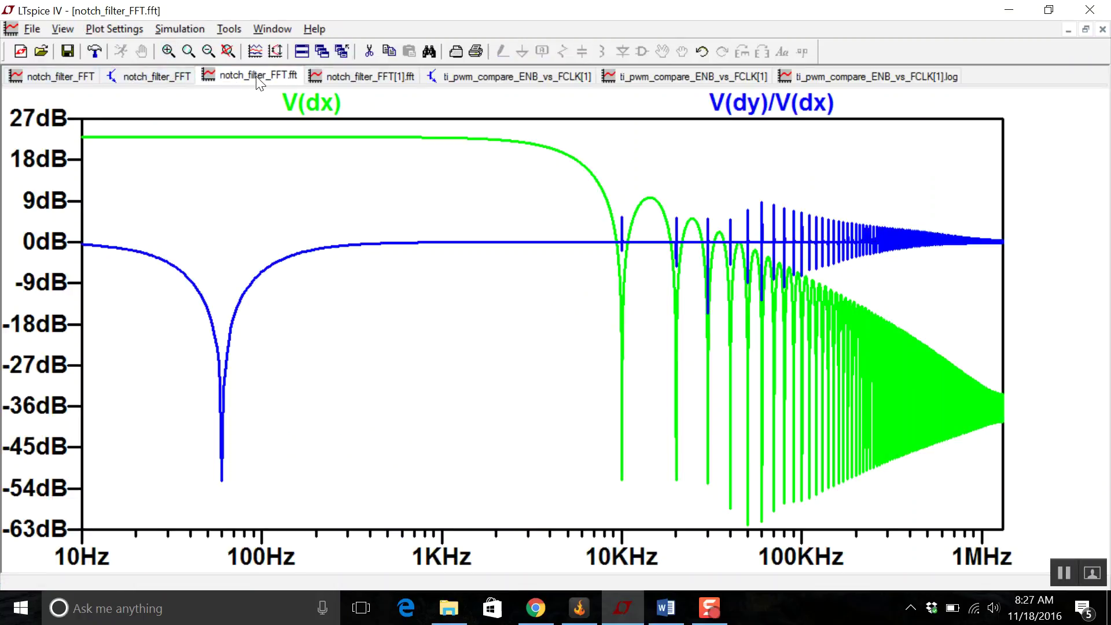
{"action": "left_click", "coordinate": [74, 74]}
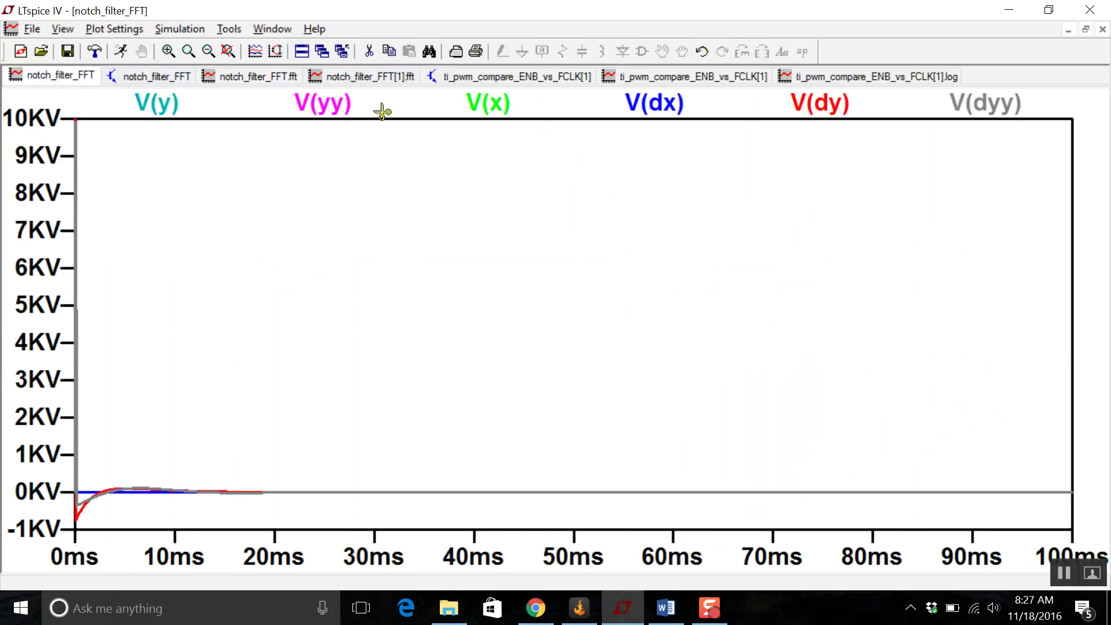
{"action": "left_click", "coordinate": [155, 103]}
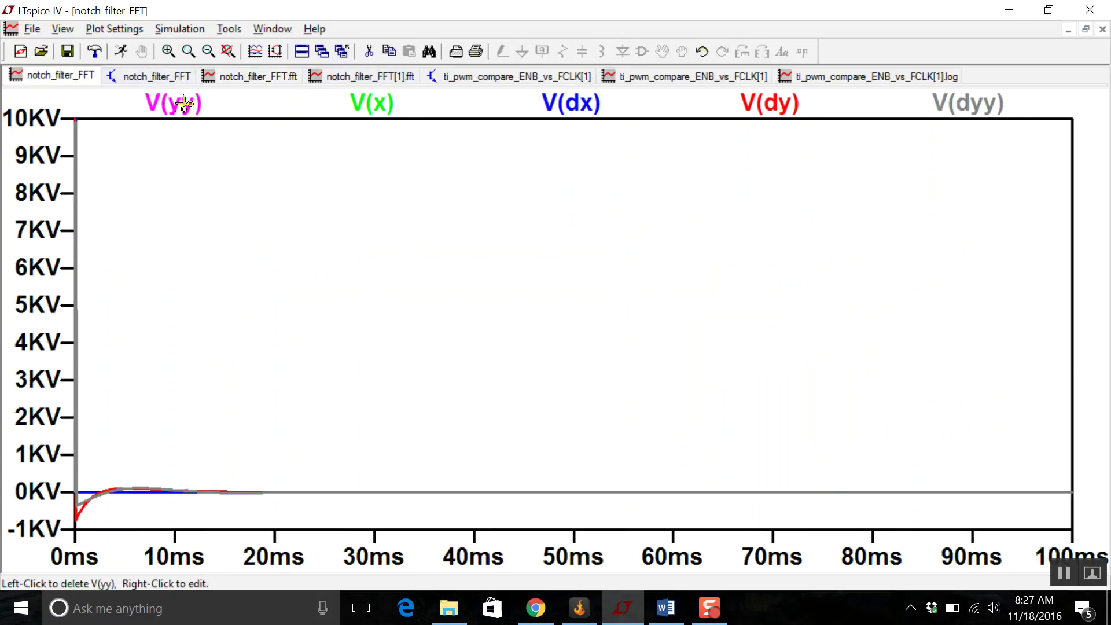
{"action": "left_click", "coordinate": [184, 103]}
{"action": "left_click", "coordinate": [204, 105]}
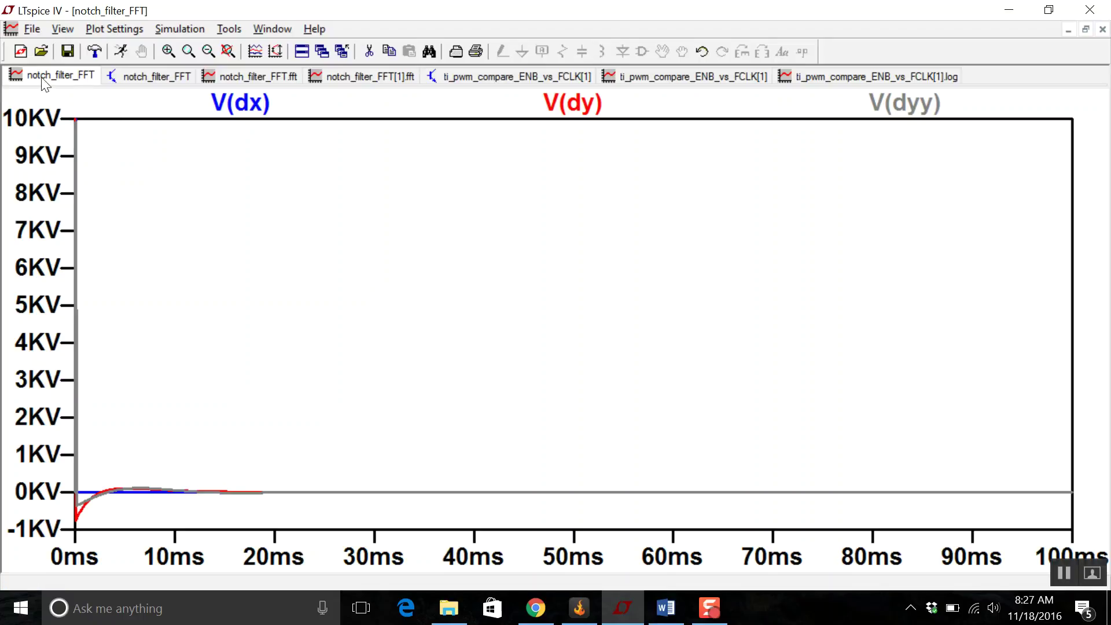
{"action": "left_click", "coordinate": [66, 30]}
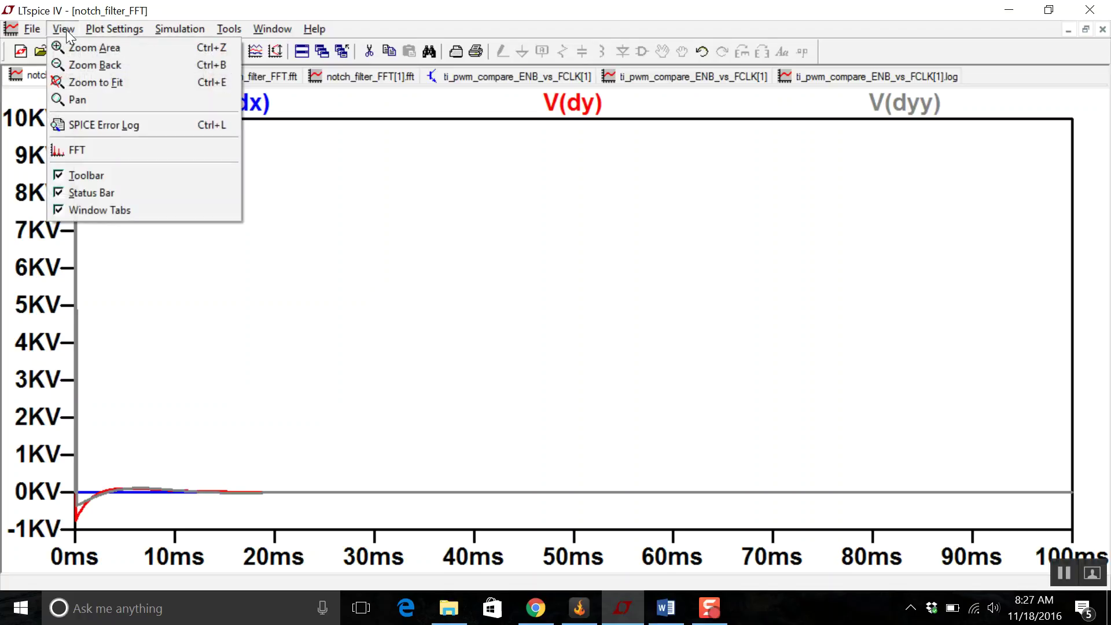
Step: Compute an FFT of V(dx), V(dy) and V(dyy) and plot all three spectra
{"action": "left_click", "coordinate": [81, 151]}
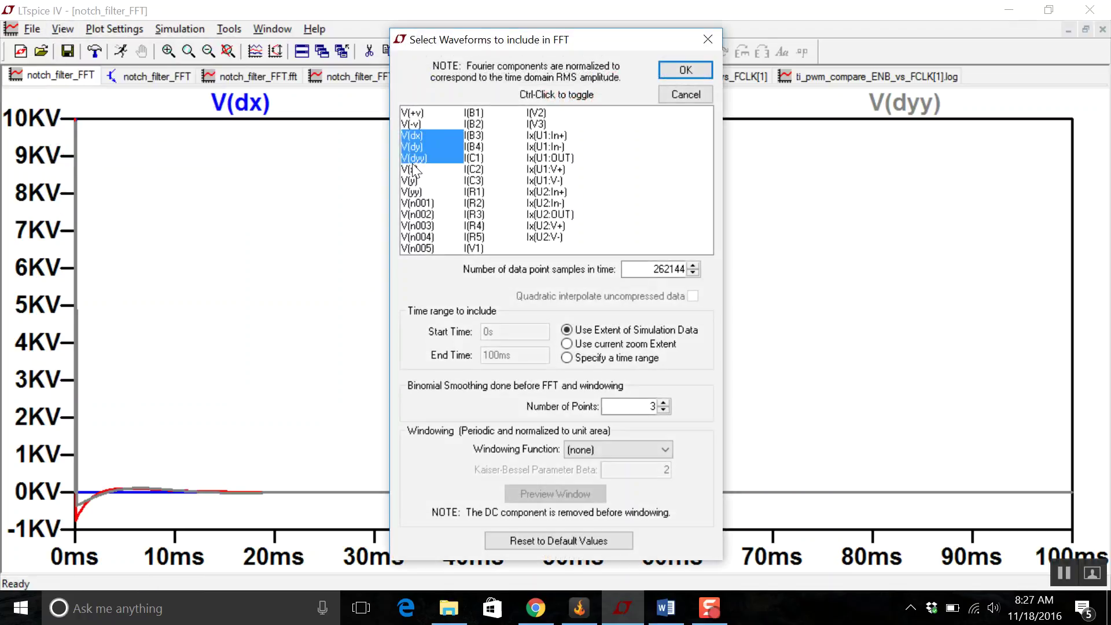
{"action": "left_click", "coordinate": [695, 69]}
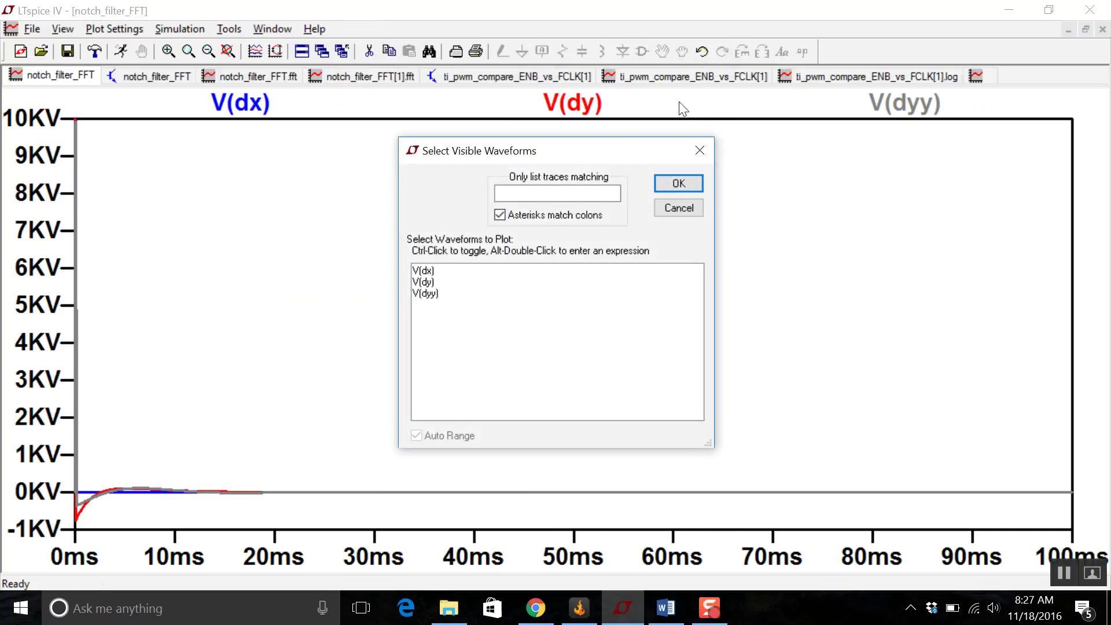
{"action": "left_click_drag", "start_coordinate": [430, 277], "coordinate": [441, 293]}
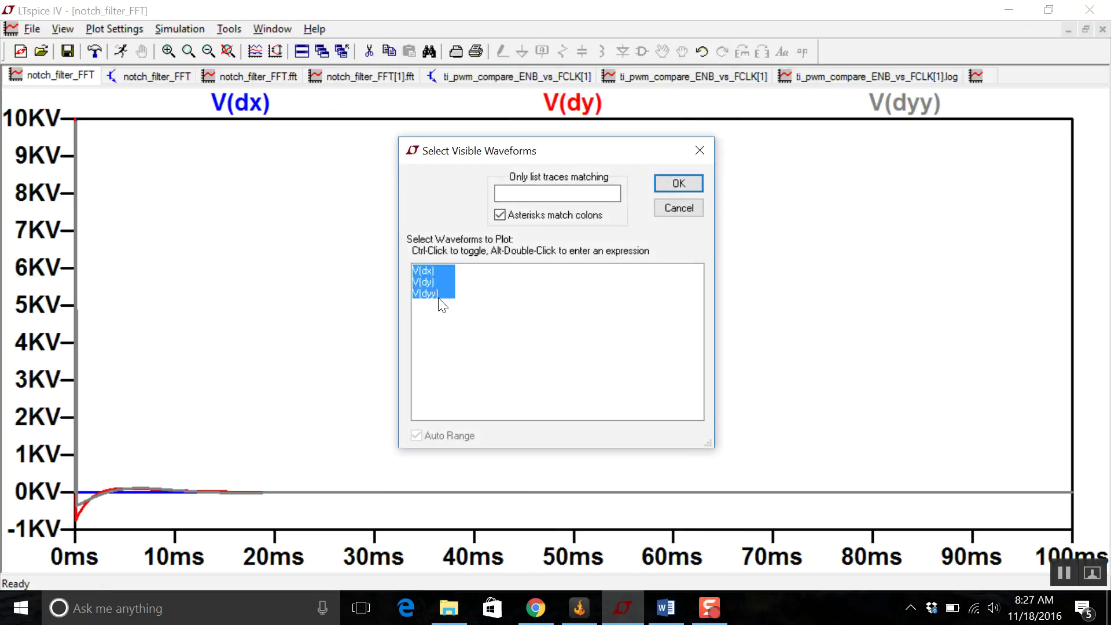
{"action": "left_click", "coordinate": [678, 184]}
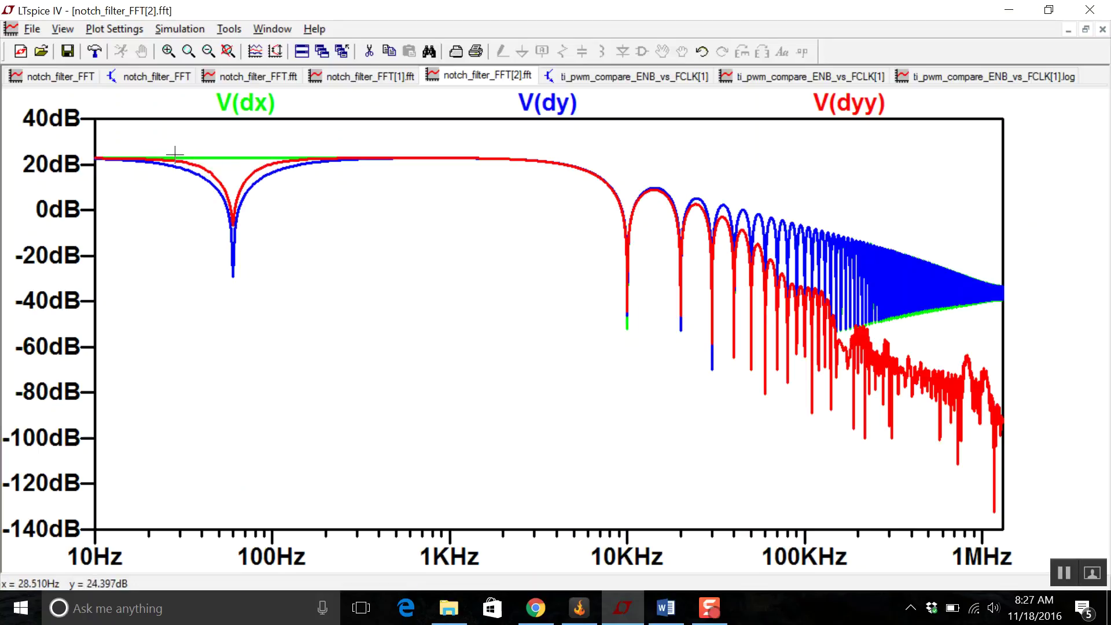
Step: Delete the V(dy) and V(dyy) traces, leaving only the V(dx) spectrum
{"action": "left_click", "coordinate": [565, 118]}
{"action": "left_click", "coordinate": [764, 106]}
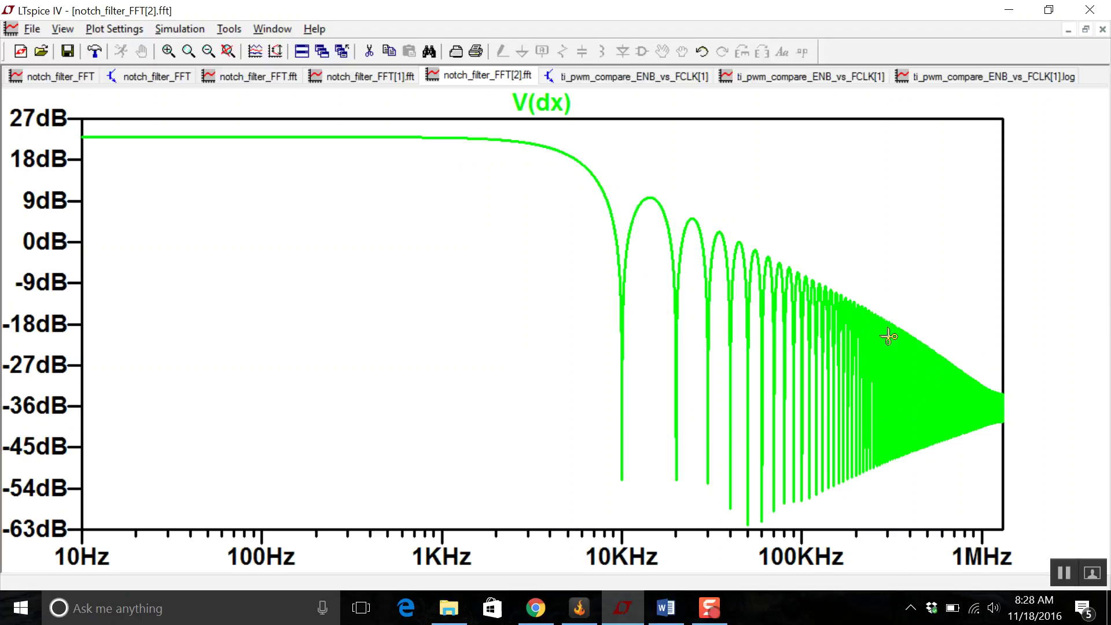
{"action": "key", "text": "Escape"}
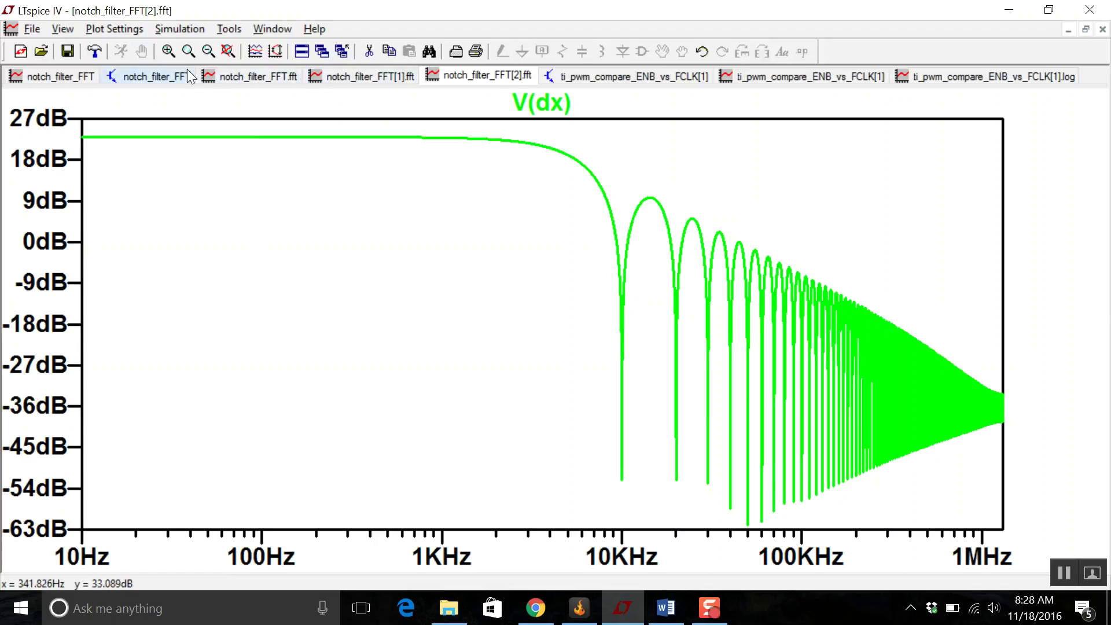
Step: Show V(dy) in the FFT plot and change its expression to V(dy)/V(dx)
{"action": "right_click", "coordinate": [338, 163]}
{"action": "left_click", "coordinate": [344, 169]}
{"action": "left_click", "coordinate": [459, 284]}
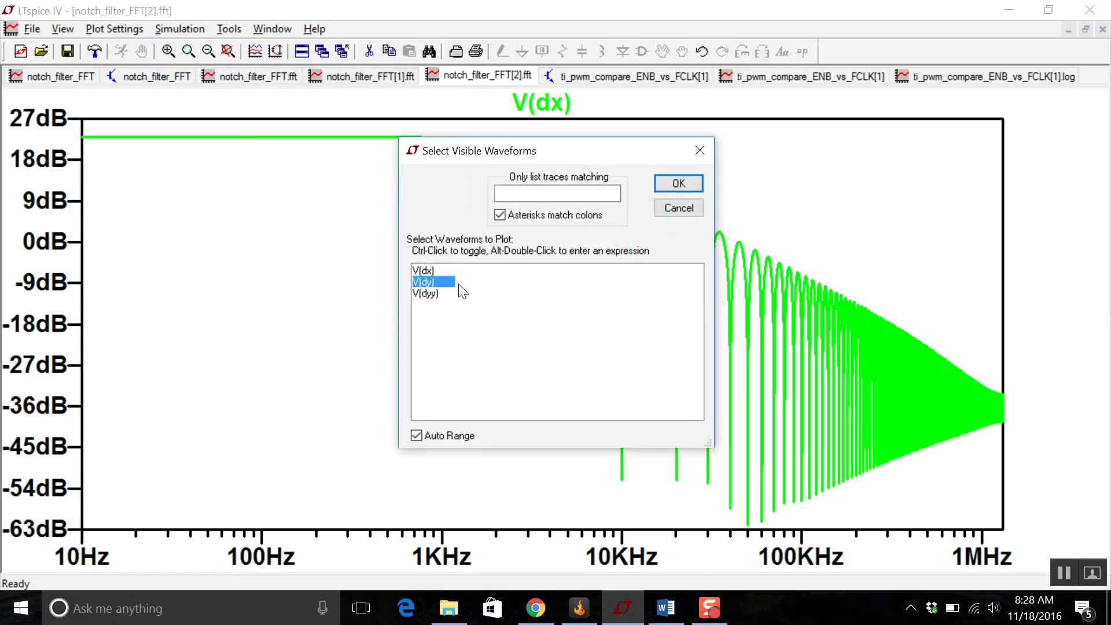
{"action": "left_click", "coordinate": [682, 183]}
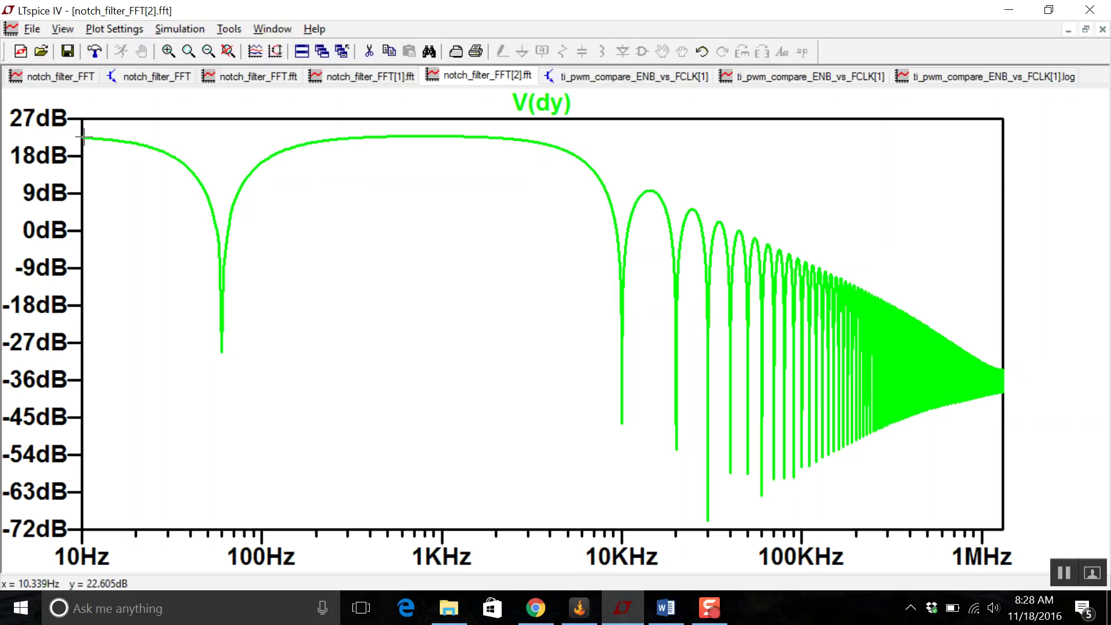
{"action": "right_click", "coordinate": [553, 104]}
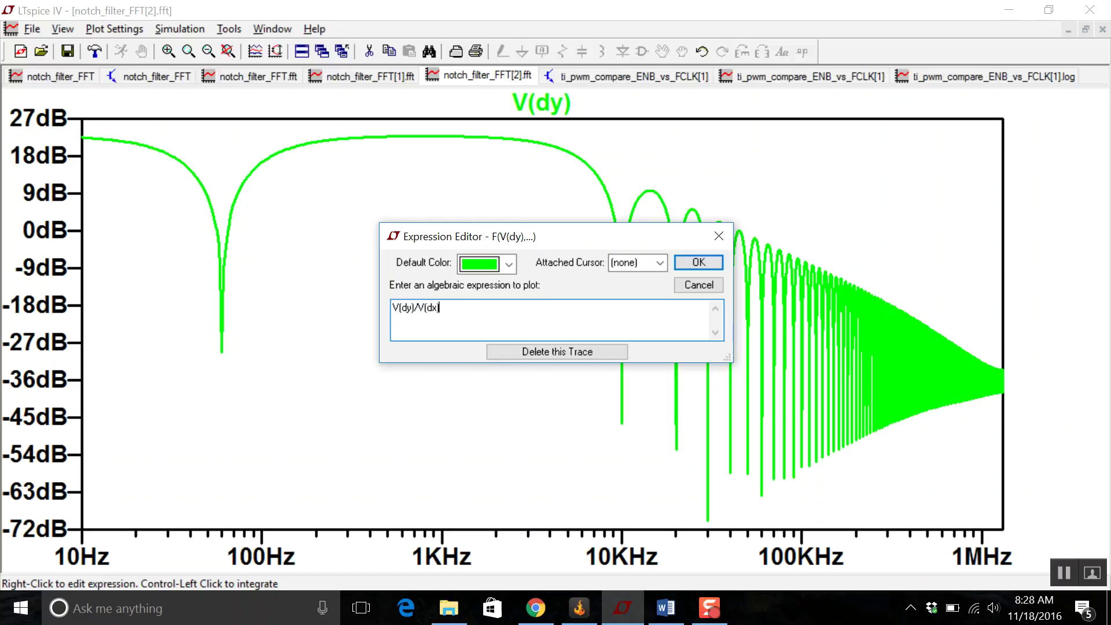
{"action": "key", "text": "Return"}
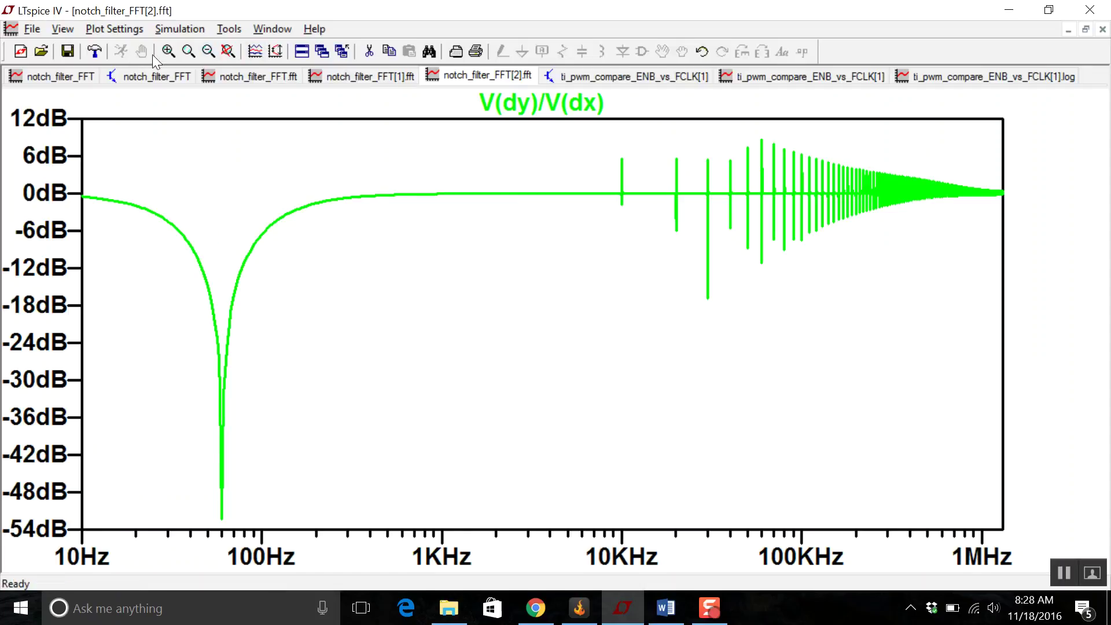
Step: Add a V(dyy)/V(dx) trace, zoom to the 10Hz–1KHz notch, then return to the schematic
{"action": "left_click", "coordinate": [100, 29]}
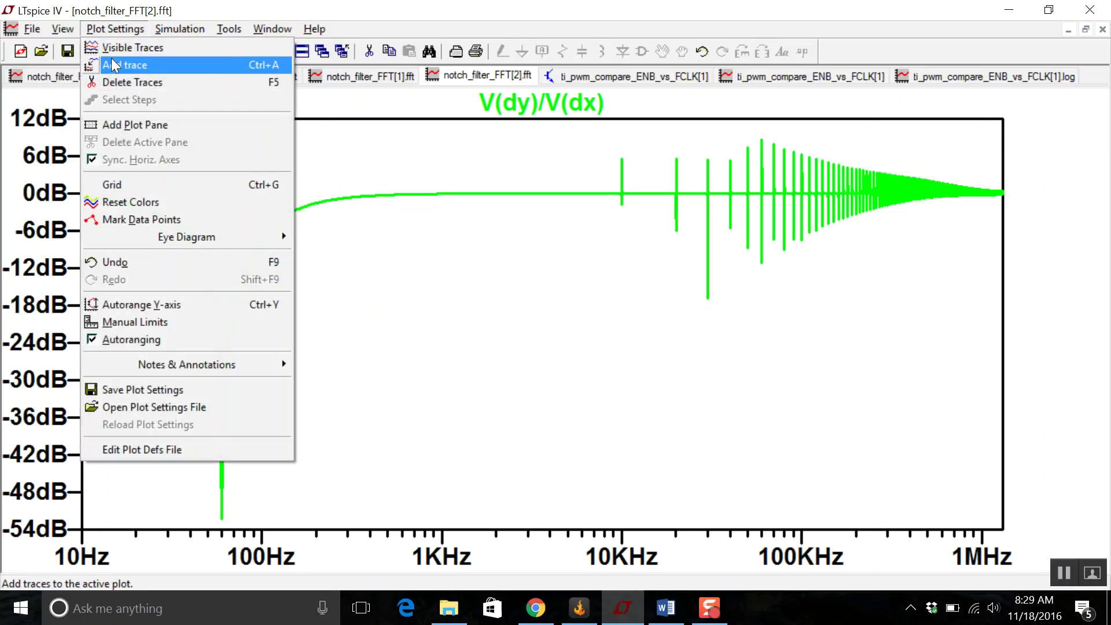
{"action": "left_click", "coordinate": [111, 64]}
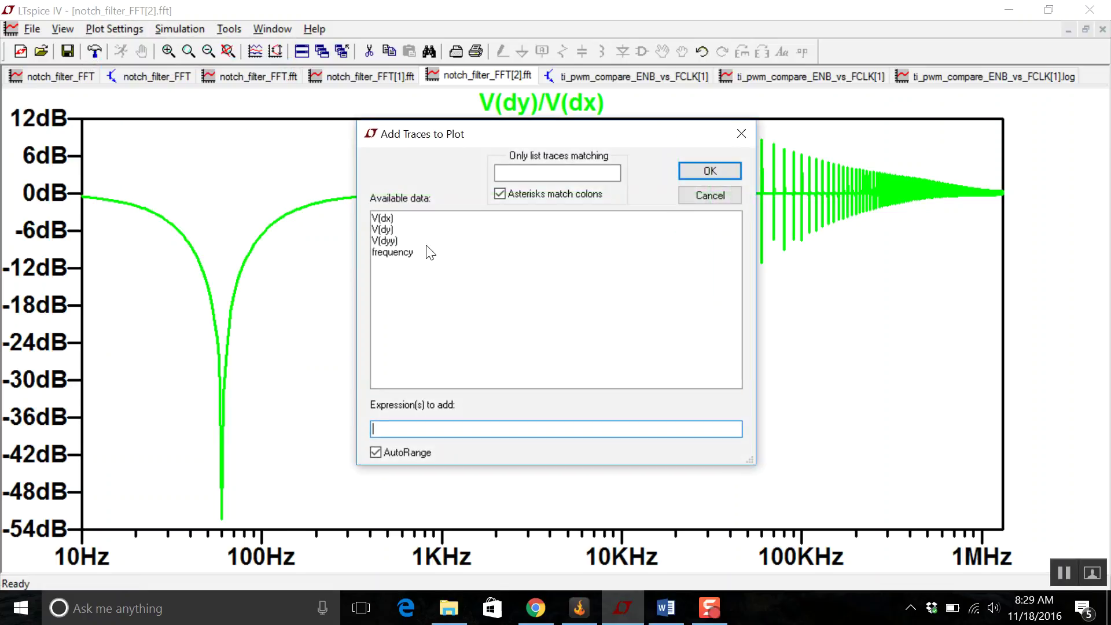
{"action": "left_click", "coordinate": [392, 242]}
{"action": "left_click", "coordinate": [470, 428]}
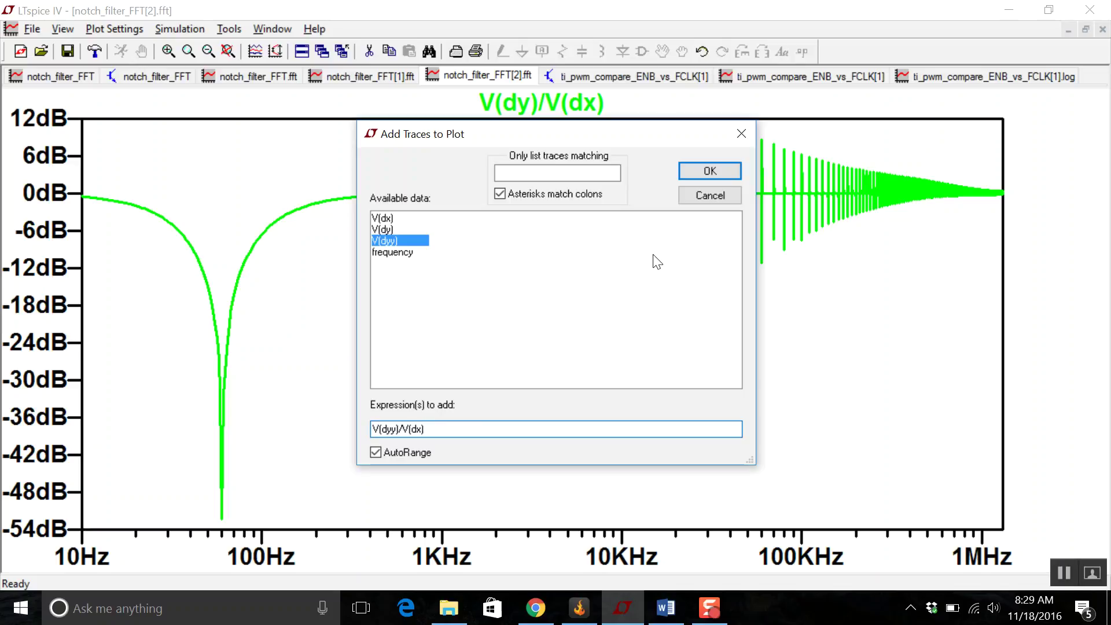
{"action": "left_click", "coordinate": [716, 171]}
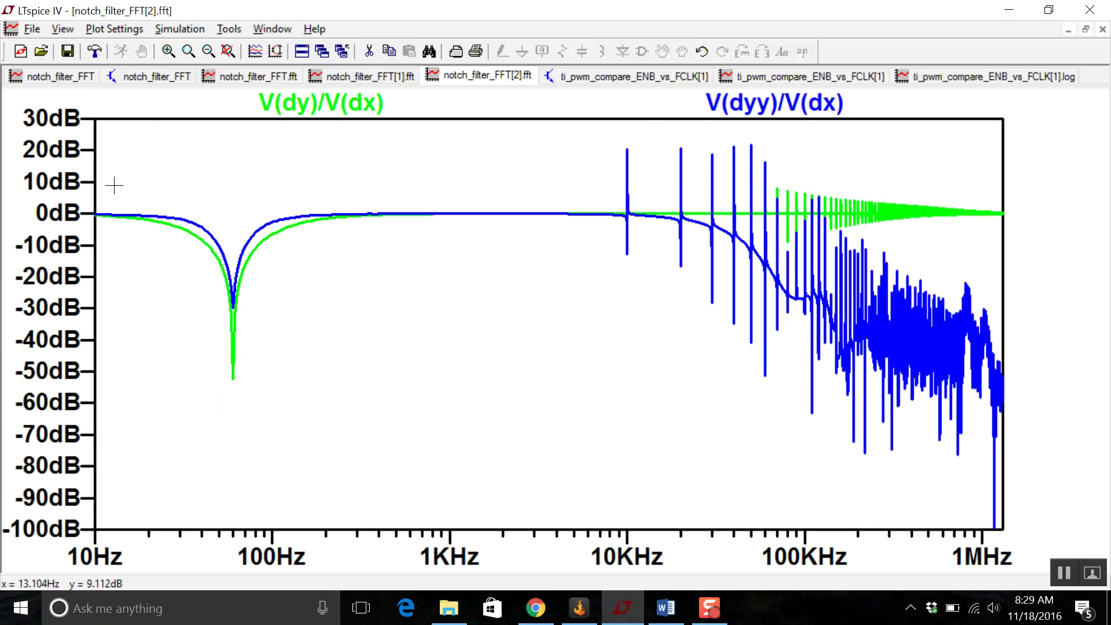
{"action": "left_click_drag", "start_coordinate": [87, 195], "coordinate": [442, 380]}
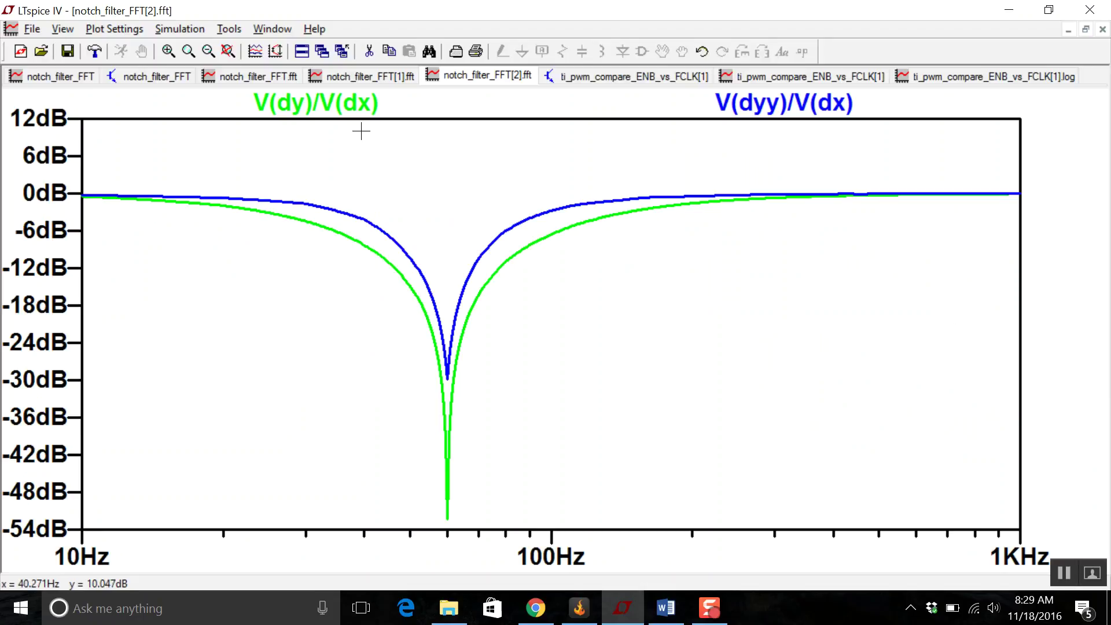
{"action": "left_click", "coordinate": [157, 77]}
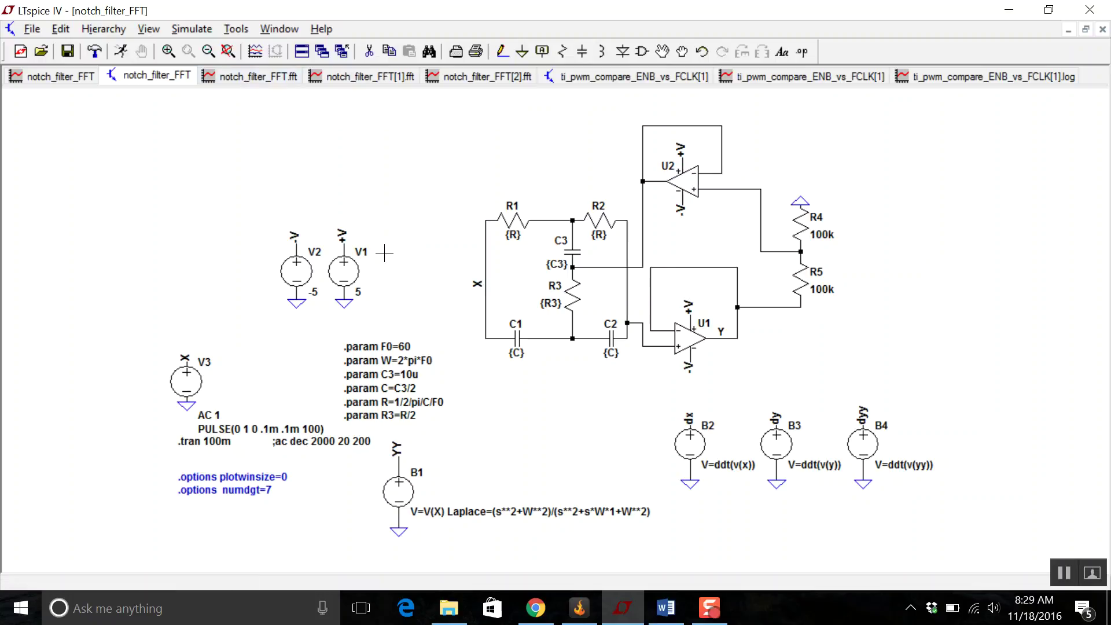
Step: Show the V(x), V(y) and V(yy) step responses in the transient plot
{"action": "left_click", "coordinate": [342, 77]}
{"action": "left_click", "coordinate": [252, 78]}
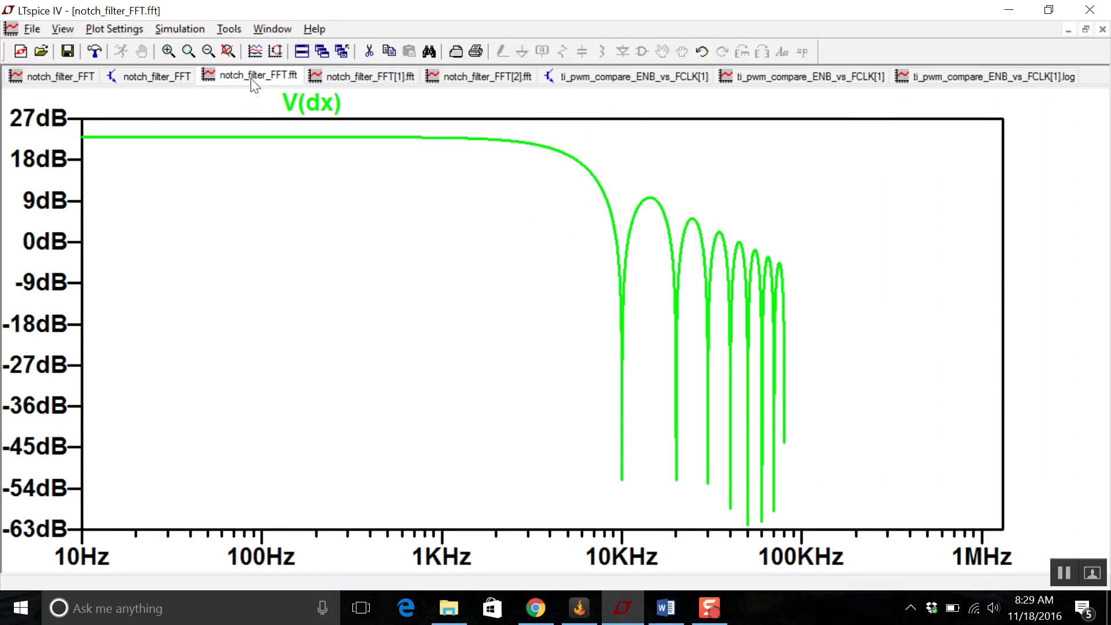
{"action": "left_click", "coordinate": [147, 76]}
{"action": "left_click", "coordinate": [85, 77]}
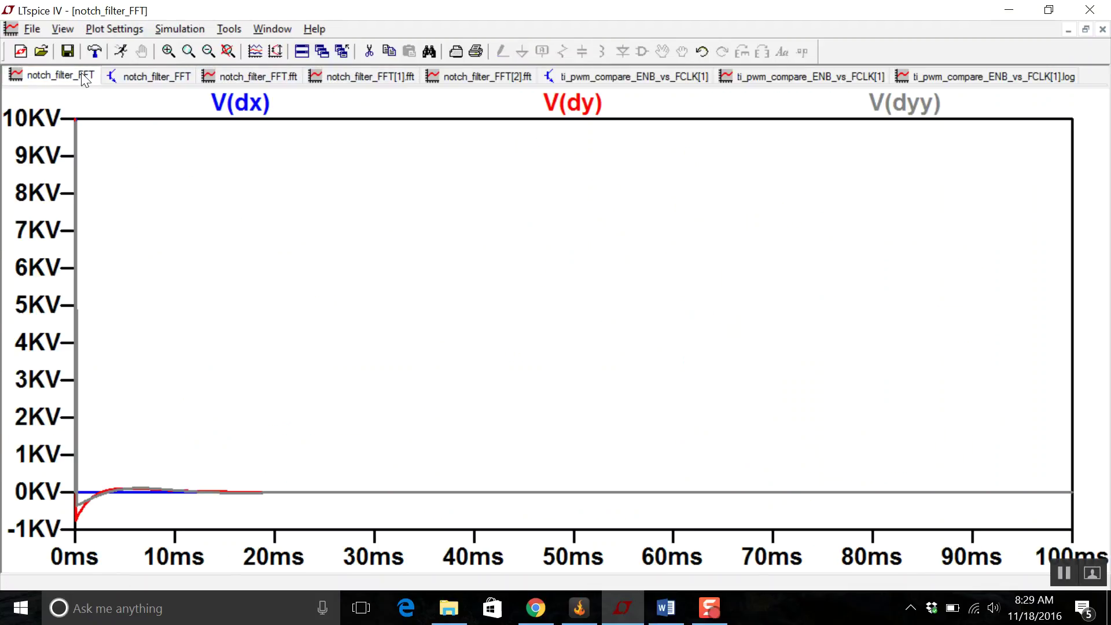
{"action": "left_click", "coordinate": [255, 51]}
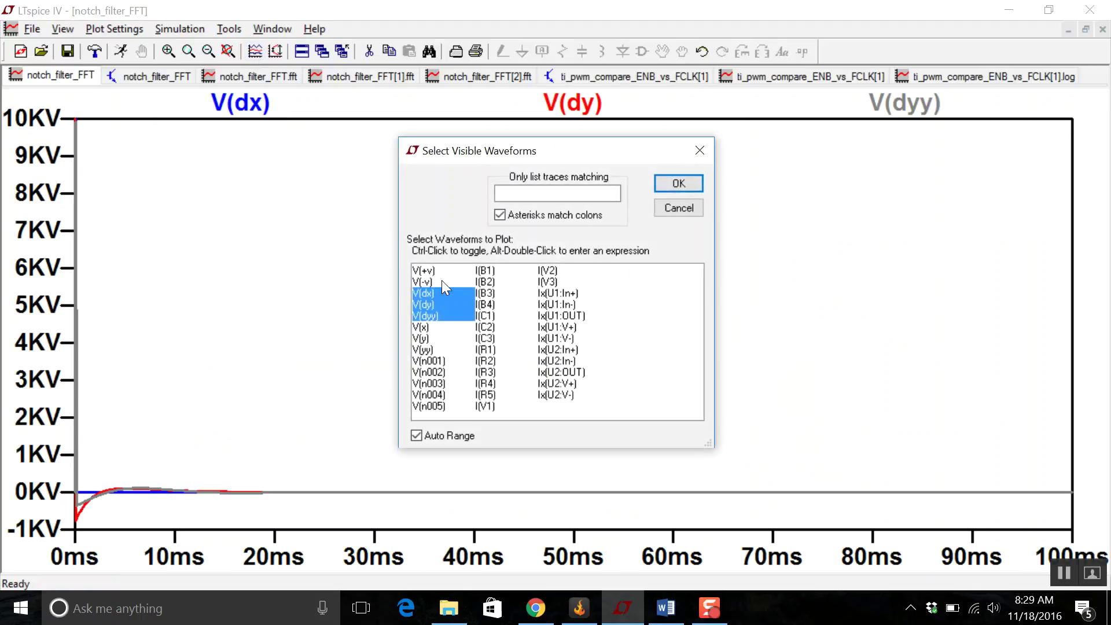
{"action": "left_click", "coordinate": [423, 327]}
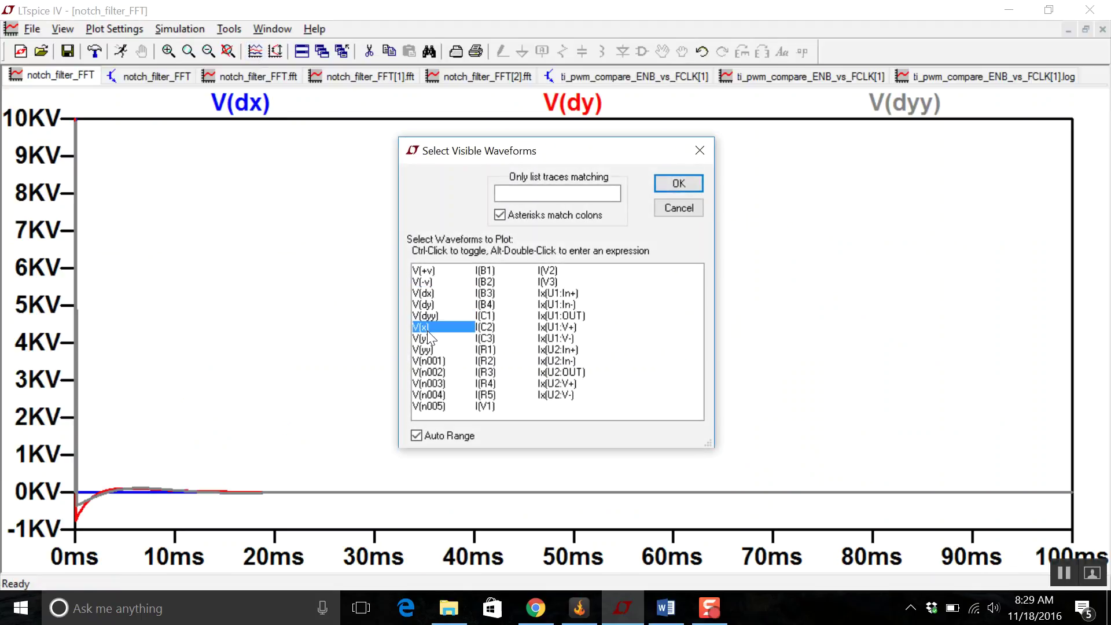
{"action": "left_click_drag", "start_coordinate": [427, 332], "coordinate": [437, 346]}
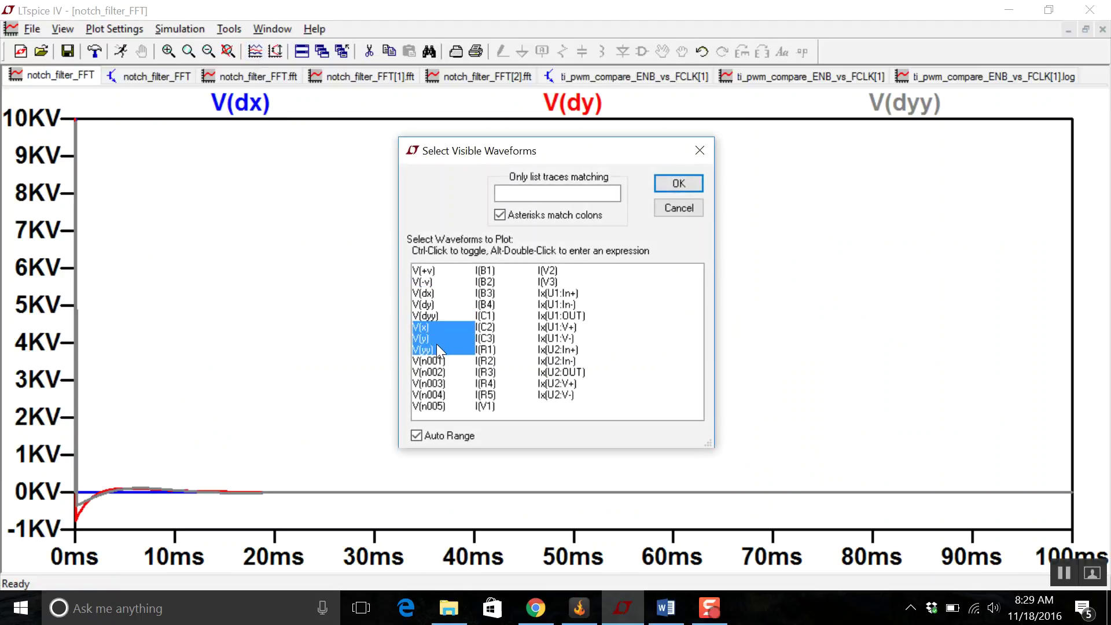
{"action": "left_click", "coordinate": [678, 184]}
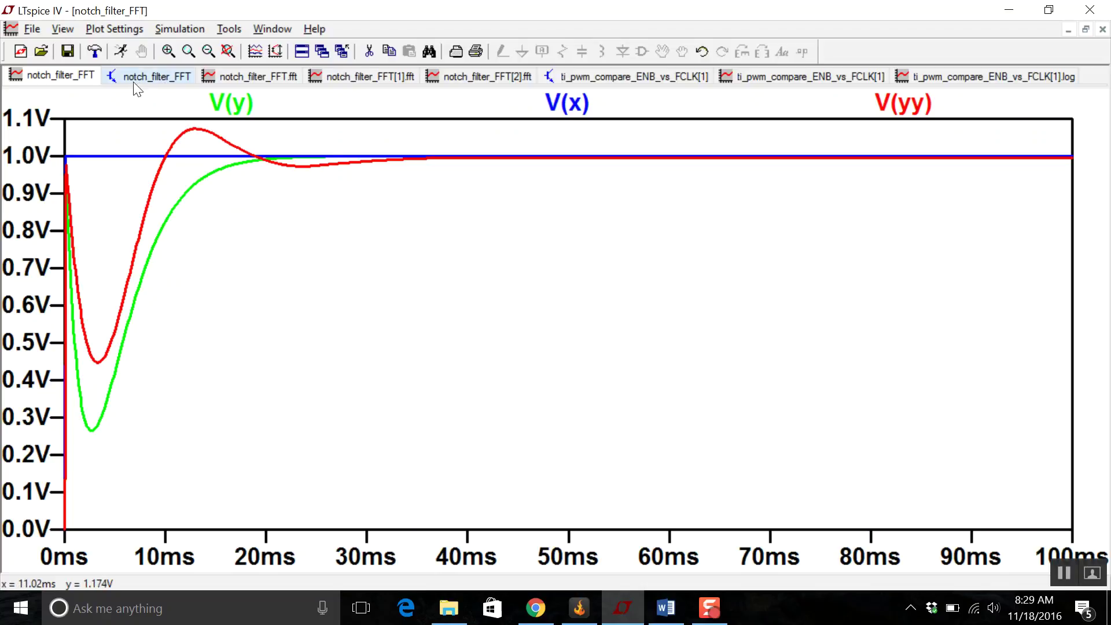
Step: Browse the FFT and transient plots, ending on the notch filter schematic
{"action": "left_click", "coordinate": [163, 80]}
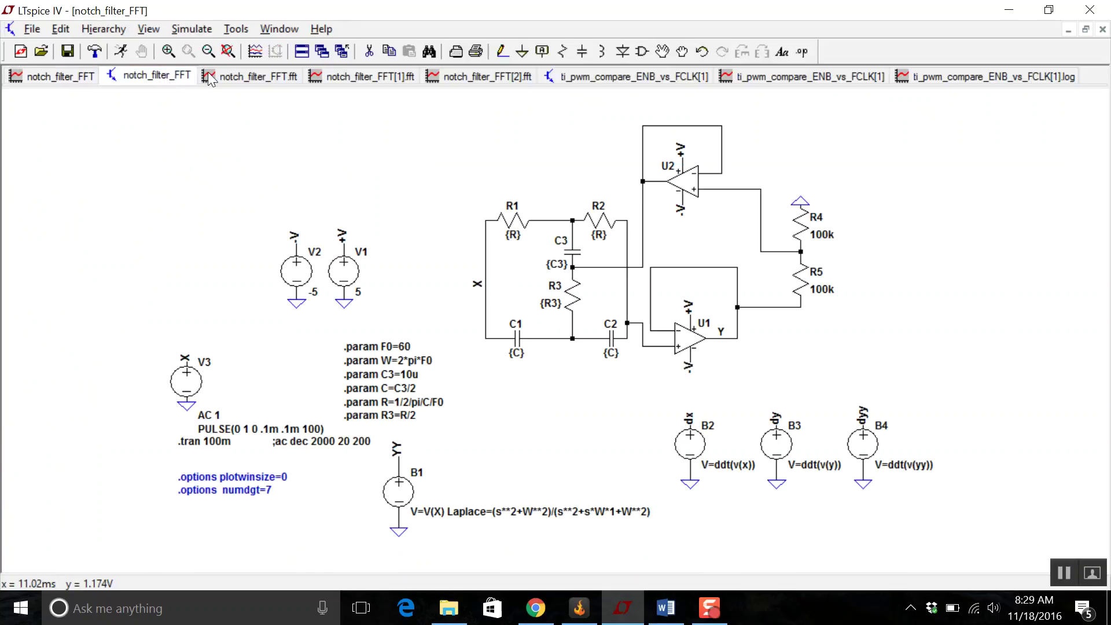
{"action": "left_click", "coordinate": [351, 77]}
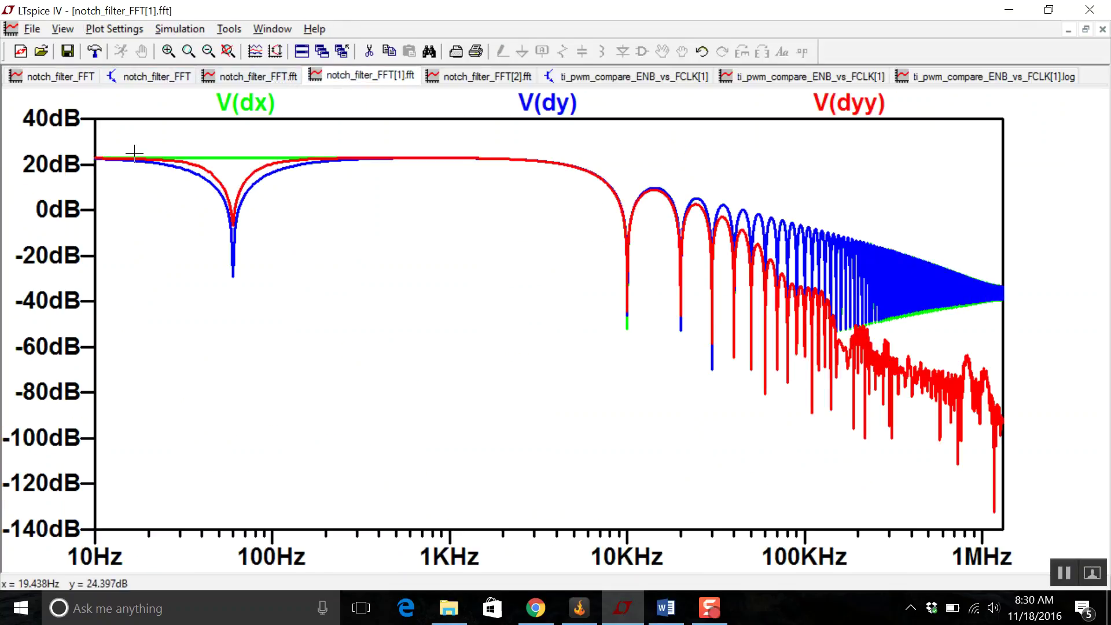
{"action": "left_click", "coordinate": [231, 76]}
{"action": "left_click", "coordinate": [66, 76]}
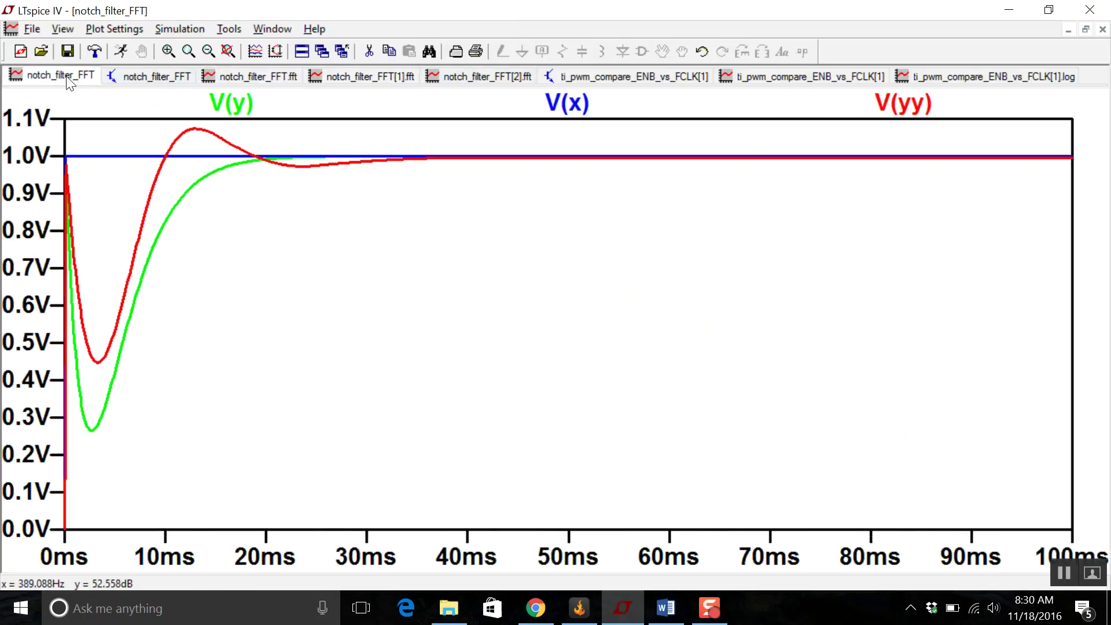
{"action": "left_click", "coordinate": [251, 76]}
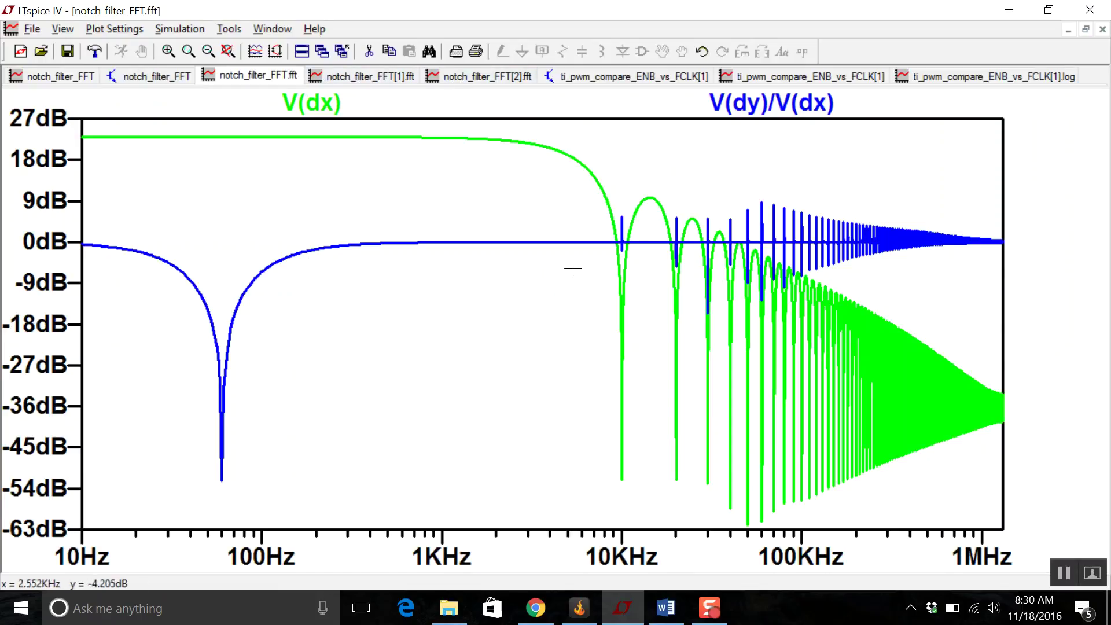
{"action": "left_click", "coordinate": [167, 81]}
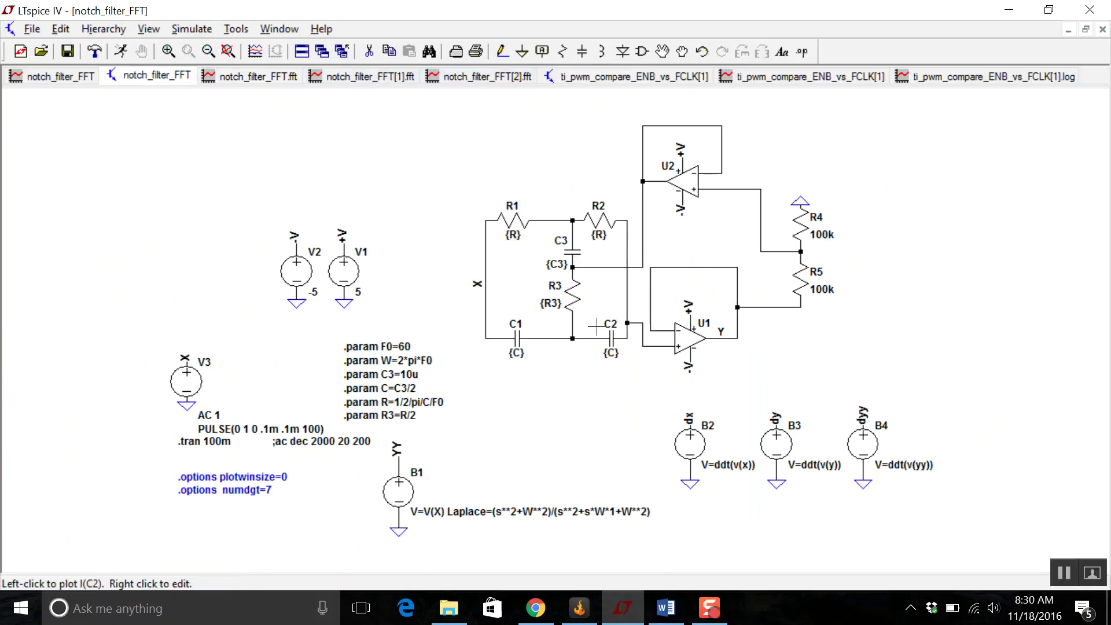